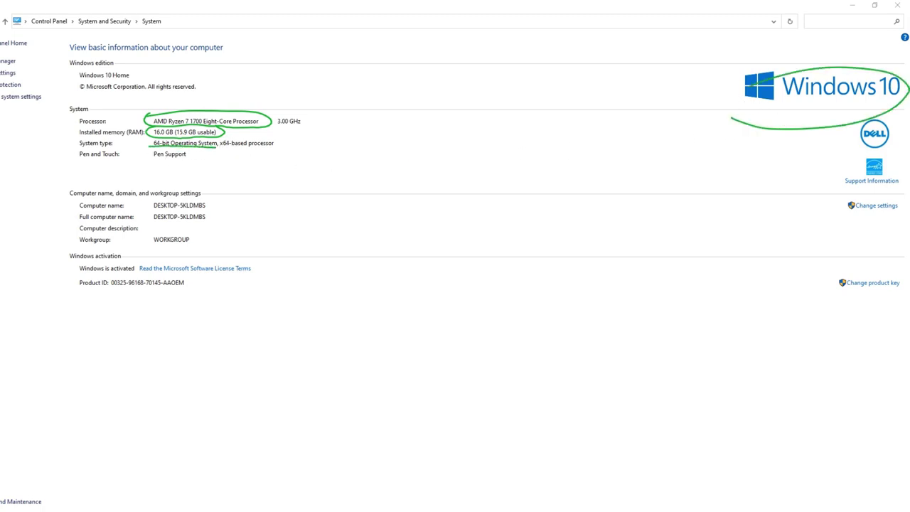
Examine the processor entry and the display adapter details in System Information.
key("Escape")
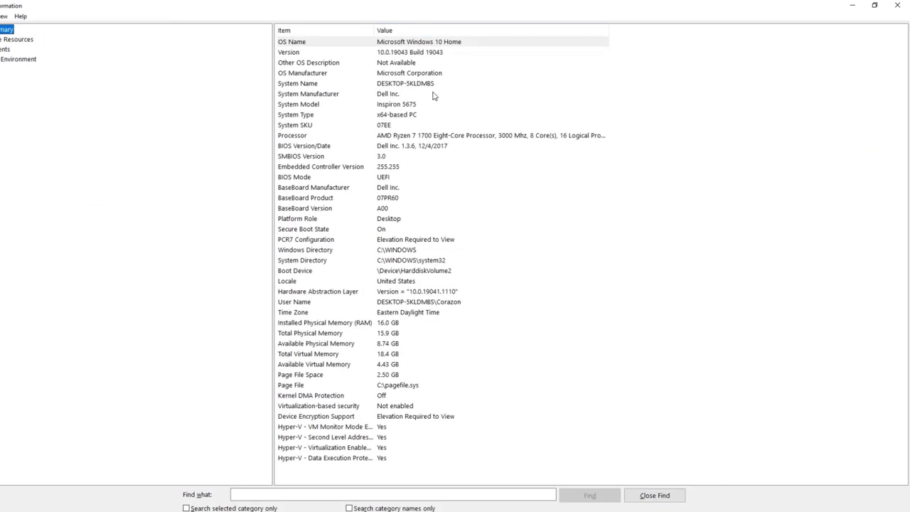
left_click(434, 95)
left_click(389, 135)
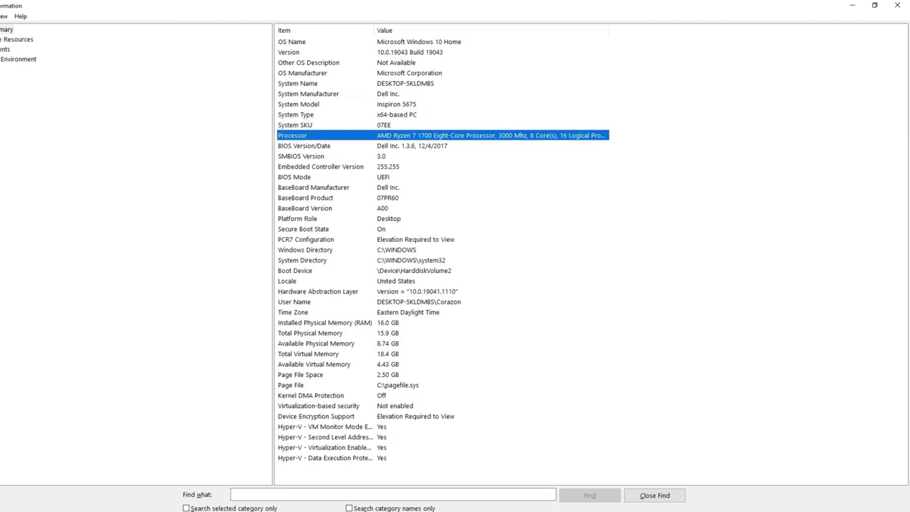
left_click(1, 49)
left_click(1, 88)
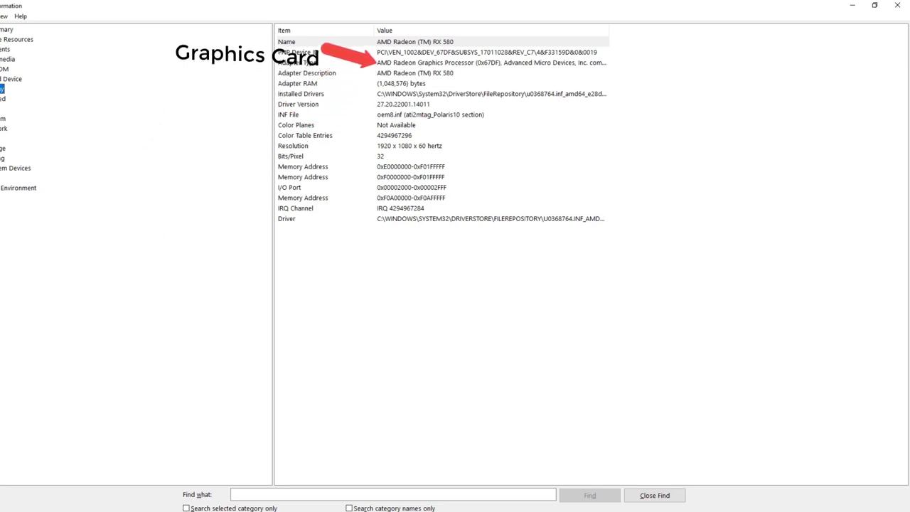
key("Down")
key("Down")
key("Down")
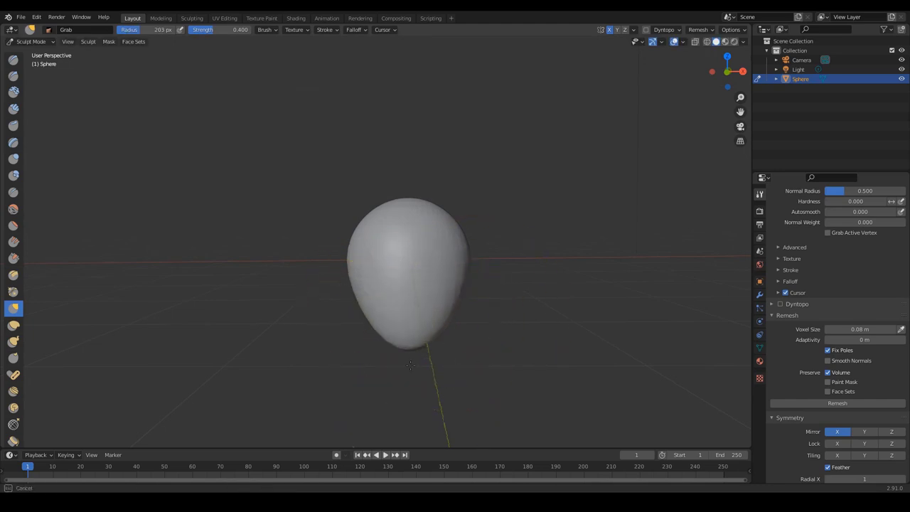
Extend the neck downward and backward from the base of the orc head with the Move tool.
middle_click_drag(417, 356, 393, 336)
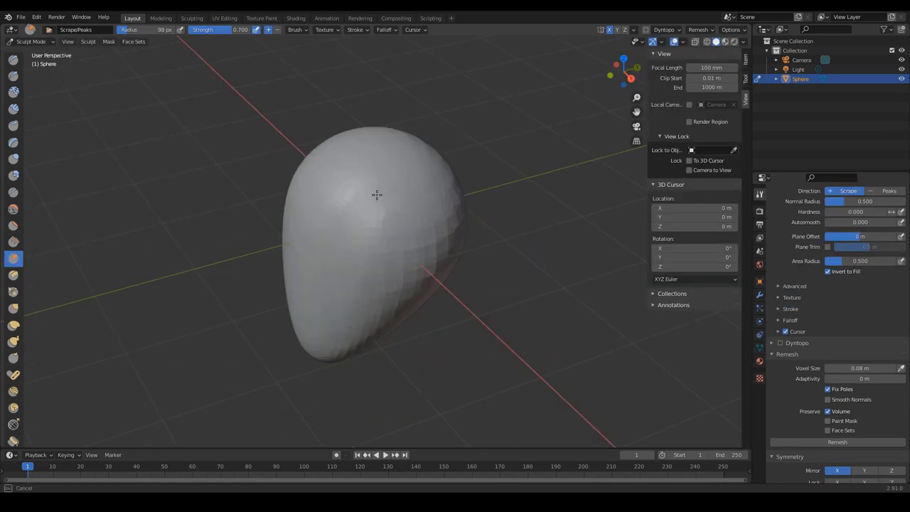
middle_click_drag(369, 280, 395, 244)
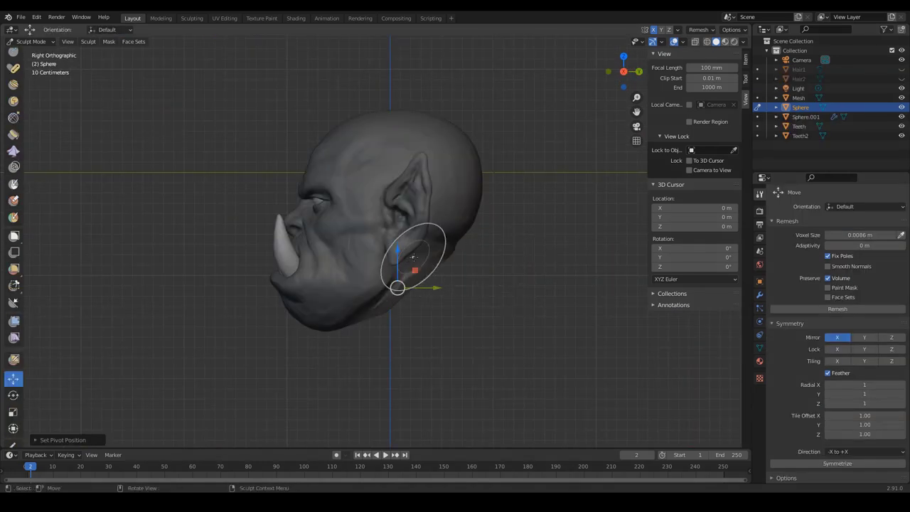
left_click_drag(397, 287, 442, 359)
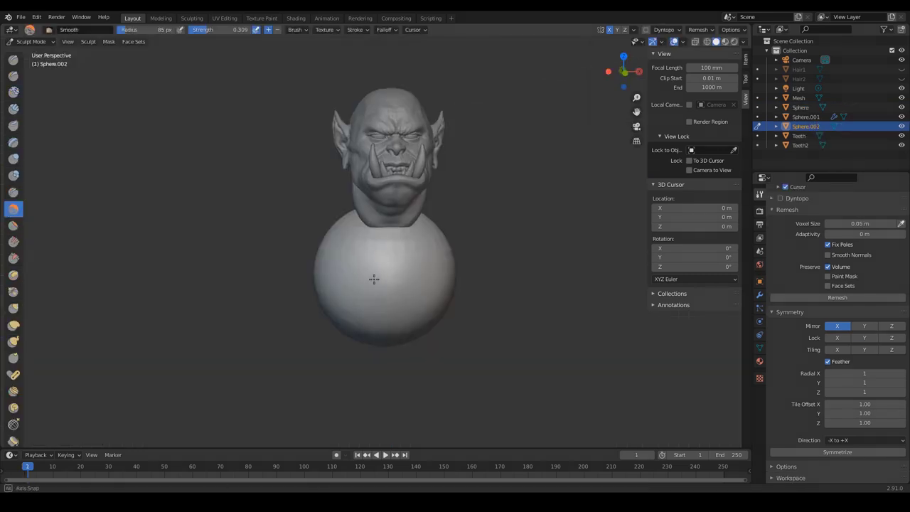
Smooth the torso sphere beneath the orc's neck along its back and side with the Smooth brush.
middle_click_drag(372, 274, 279, 242)
left_click_drag(280, 242, 286, 260)
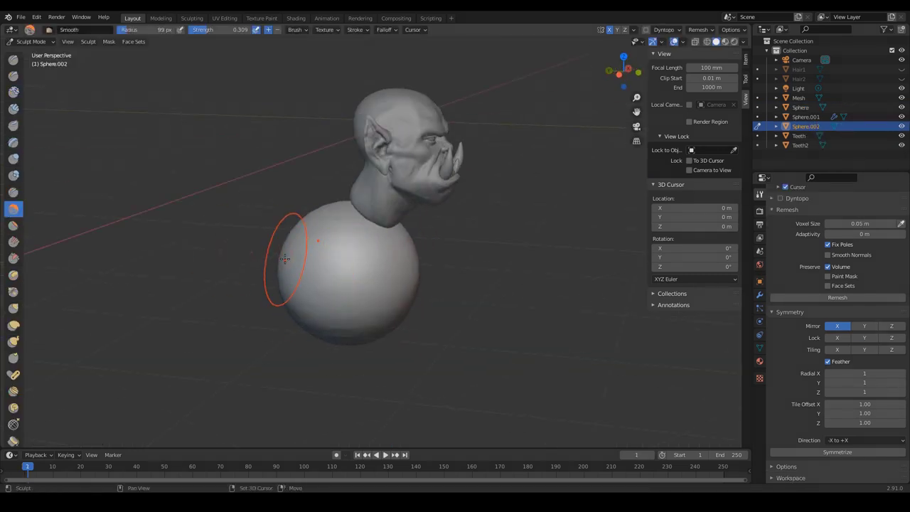
key("shift+f")
left_click(324, 243)
middle_click_drag(252, 226, 305, 244)
left_click_drag(305, 244, 349, 325)
mouse_move(288, 255)
middle_mouse_down()
mouse_move(391, 248)
mouse_move(390, 229)
middle_mouse_up()
Pull the torso sphere up behind the neck with the Grab brush at a 194 px radius to form the upper back.
key("g")
left_click_drag(392, 225, 399, 199)
middle_click_drag(400, 204, 416, 216)
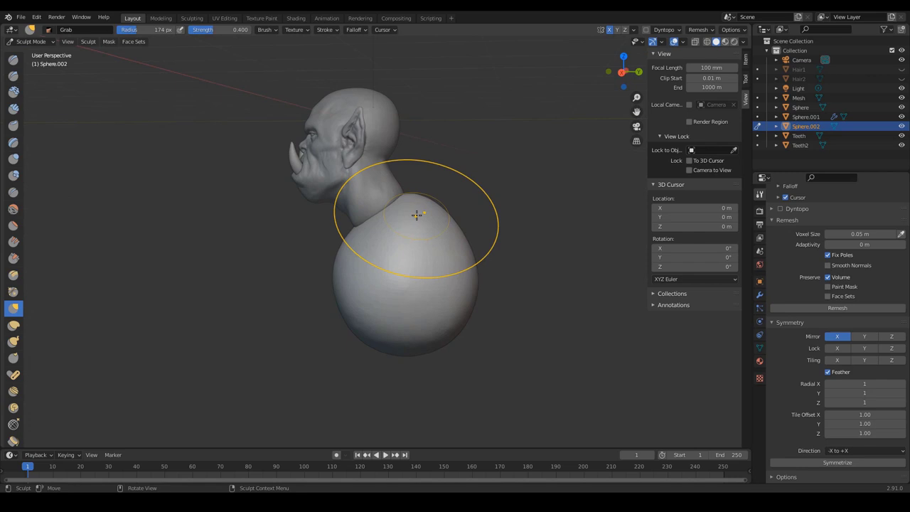
key("KP_1")
key("KP_3")
key("f")
left_click(379, 248)
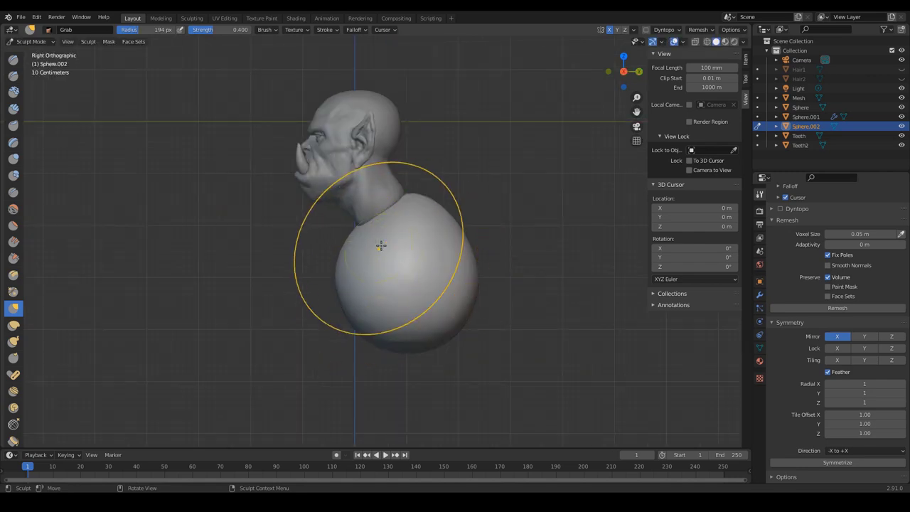
left_click_drag(409, 204, 414, 191)
Reshape the chest, lower back and sides of the torso sphere with the Grab brush in side and front views.
left_click_drag(355, 278, 343, 297)
key("f")
mouse_move(431, 332)
left_mouse_down()
mouse_move(455, 347)
mouse_move(442, 369)
left_mouse_up()
left_click(468, 350)
left_click_drag(350, 313, 345, 302)
left_click_drag(448, 320, 439, 329)
mouse_move(463, 330)
middle_mouse_down()
mouse_move(593, 322)
mouse_move(569, 307)
middle_mouse_up()
key("KP_1")
left_click_drag(366, 317, 355, 324)
key("f")
left_click(337, 326)
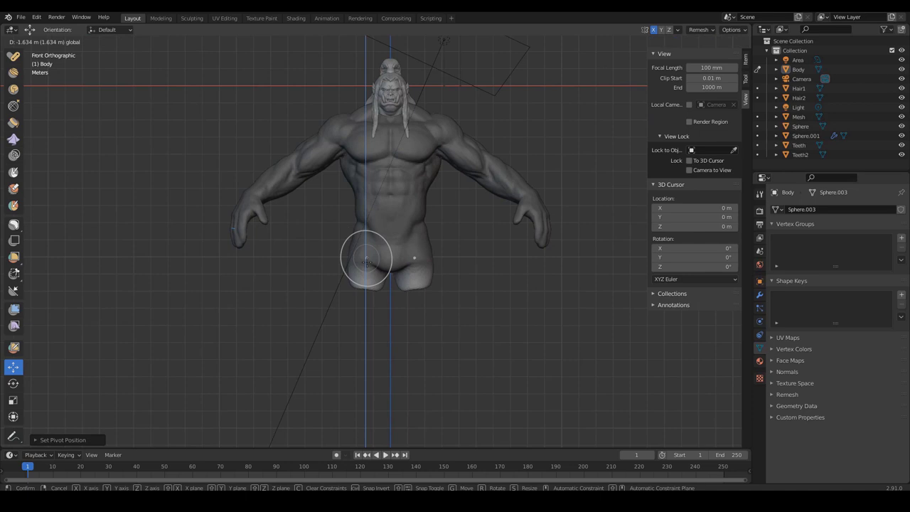
Extend both leg stumps of the body straight down with the Move tool to form longer thighs.
left_click_drag(366, 262, 367, 332)
mouse_move(403, 361)
left_mouse_down()
mouse_move(381, 360)
mouse_move(399, 360)
left_mouse_up()
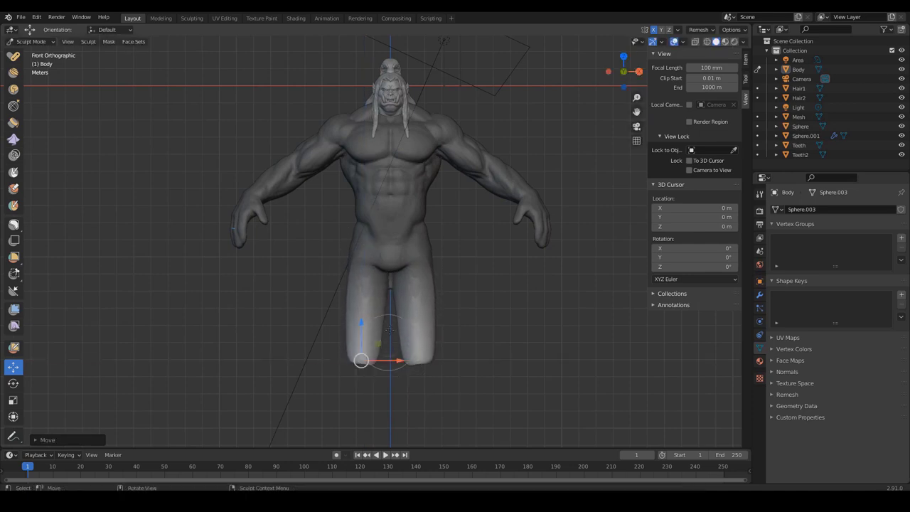
middle_click_drag(389, 330, 594, 287)
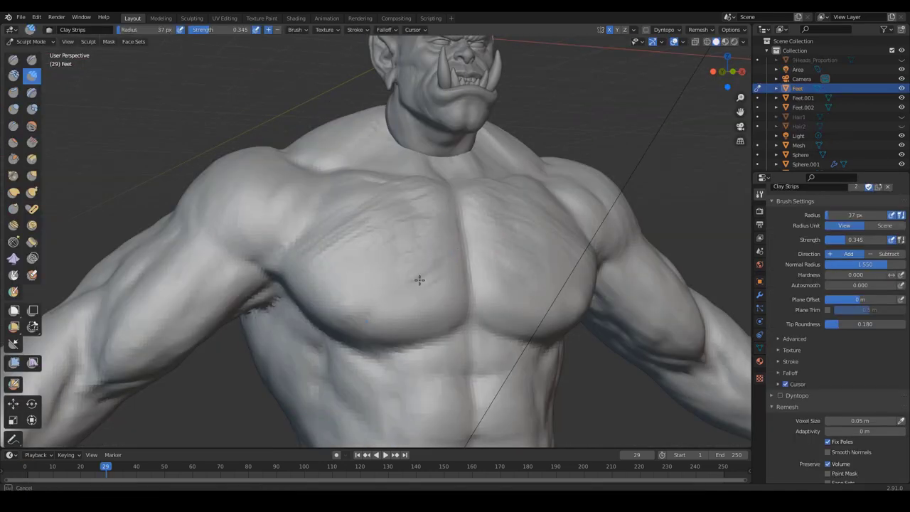
Smooth the pectoral muscles with the Smooth brush at a strength of 0.321.
key("shift+s")
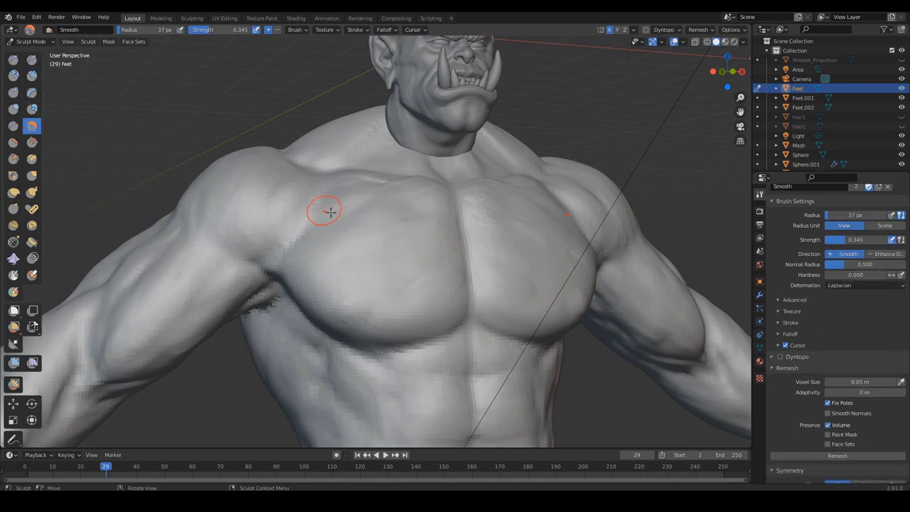
key("shift+f")
scroll(453, 241, "down", 3)
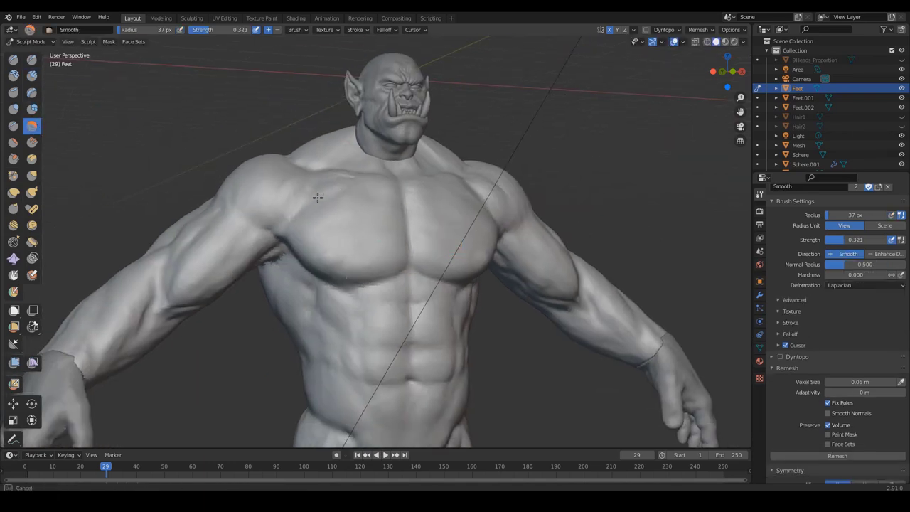
middle_click_drag(317, 197, 380, 205)
scroll(447, 249, "up", 3)
Build up the lower and inner pectorals with the Clay Strips brush at a 41 px radius.
key("c")
mouse_move(408, 238)
middle_mouse_down()
mouse_move(420, 212)
mouse_move(400, 245)
middle_mouse_up()
key("bracketright")
left_click_drag(399, 248, 376, 239)
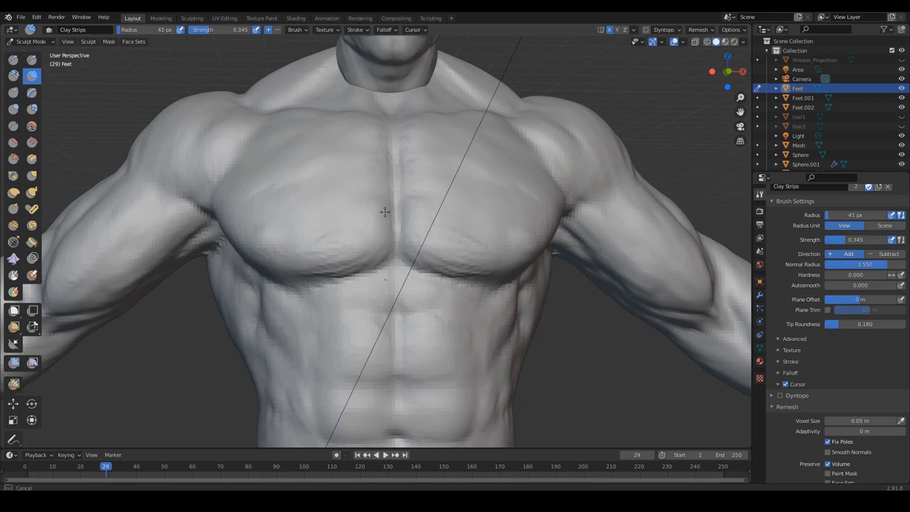
mouse_move(299, 258)
middle_mouse_down()
mouse_move(417, 248)
mouse_move(403, 243)
middle_mouse_up()
Smooth the reworked pectorals and return to the Clay Strips brush with a larger radius for the torso.
key("shift+s")
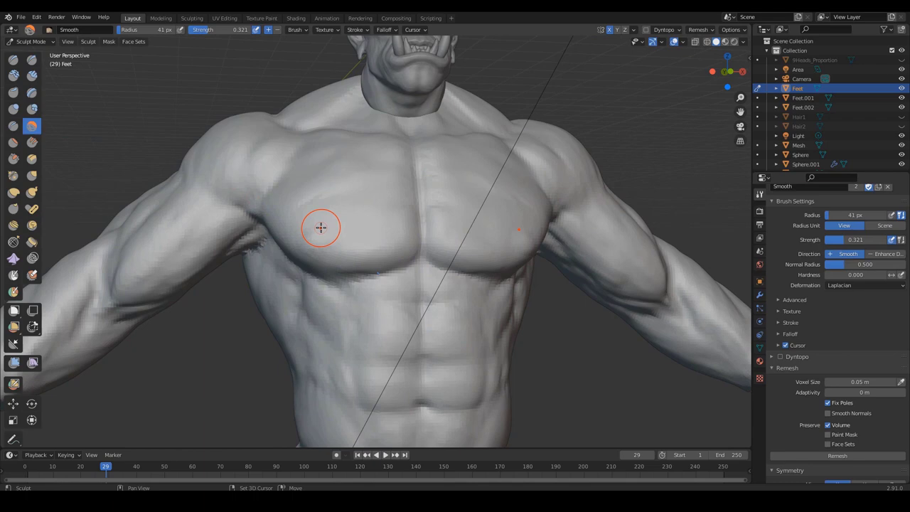
key("shift+f")
left_click(394, 248)
key("x")
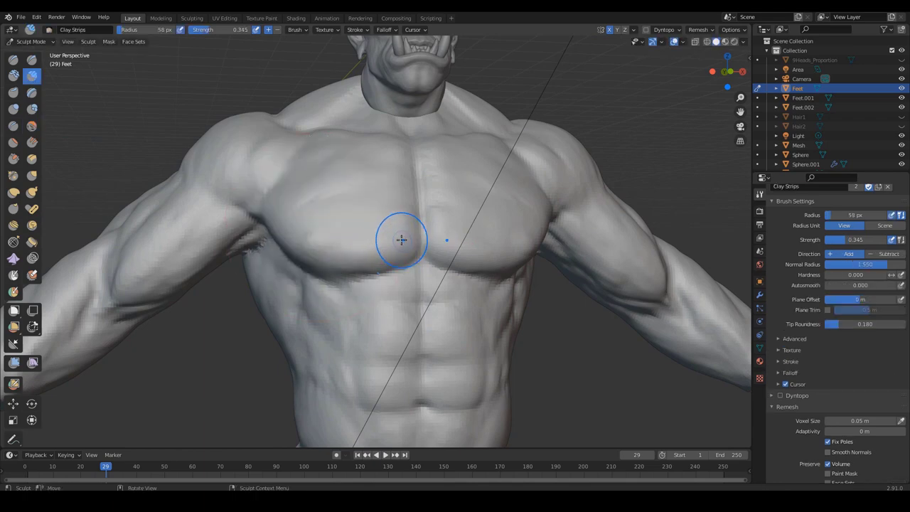
mouse_move(406, 211)
middle_mouse_down()
mouse_move(384, 177)
mouse_move(439, 232)
mouse_move(420, 162)
mouse_move(443, 152)
mouse_move(408, 236)
mouse_move(235, 220)
middle_mouse_up()
key("c")
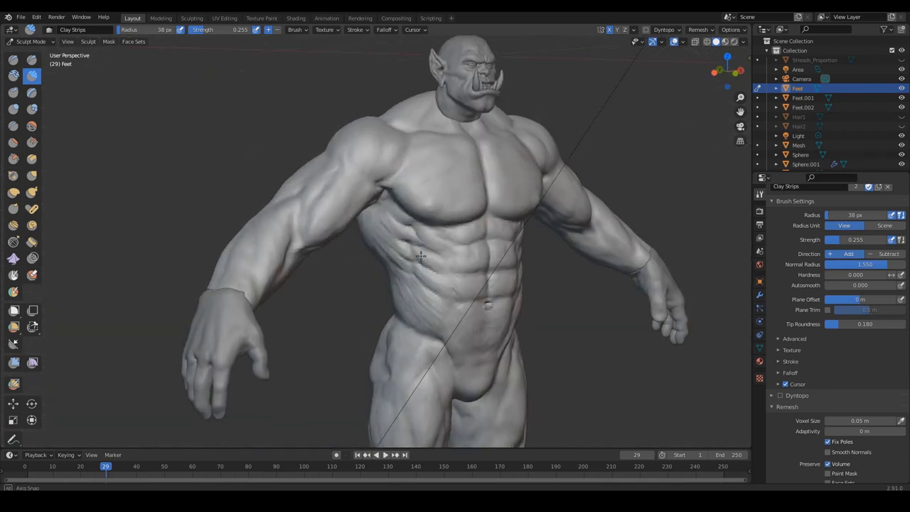
scroll(511, 218, "up", 4)
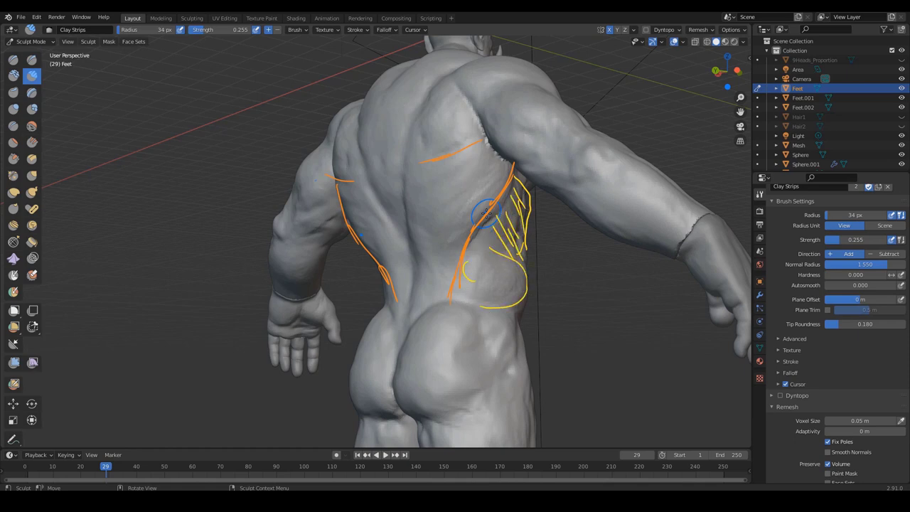
Refine the lower back muscles beside the spine with the Clay Strips brush at a 24 px radius.
key("Escape")
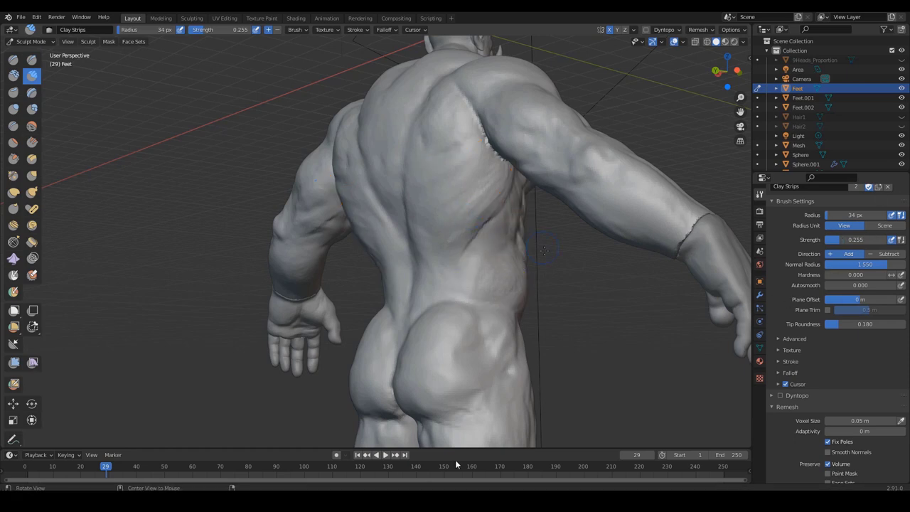
key("bracketleft")
key("bracketleft")
key("bracketleft")
mouse_move(442, 262)
middle_mouse_down()
mouse_move(472, 266)
mouse_move(475, 277)
middle_mouse_up()
left_click_drag(470, 266, 452, 286)
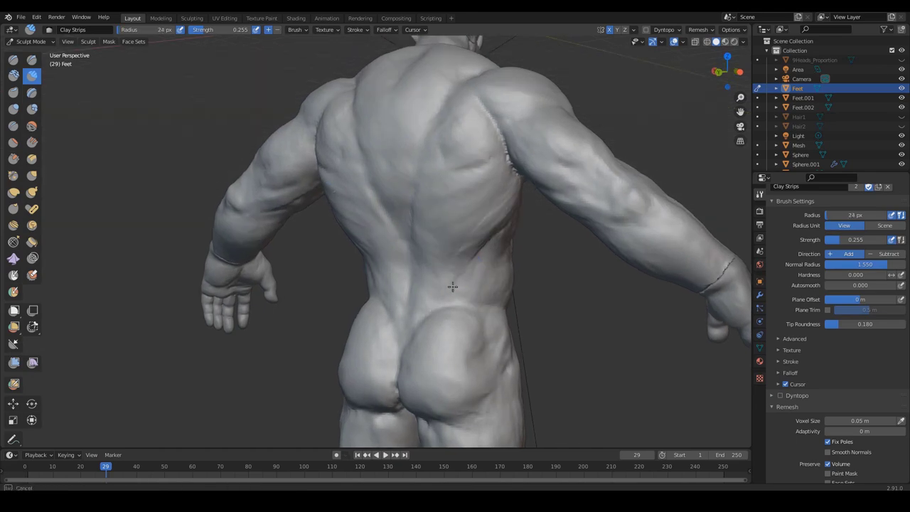
middle_click_drag(480, 254, 532, 278)
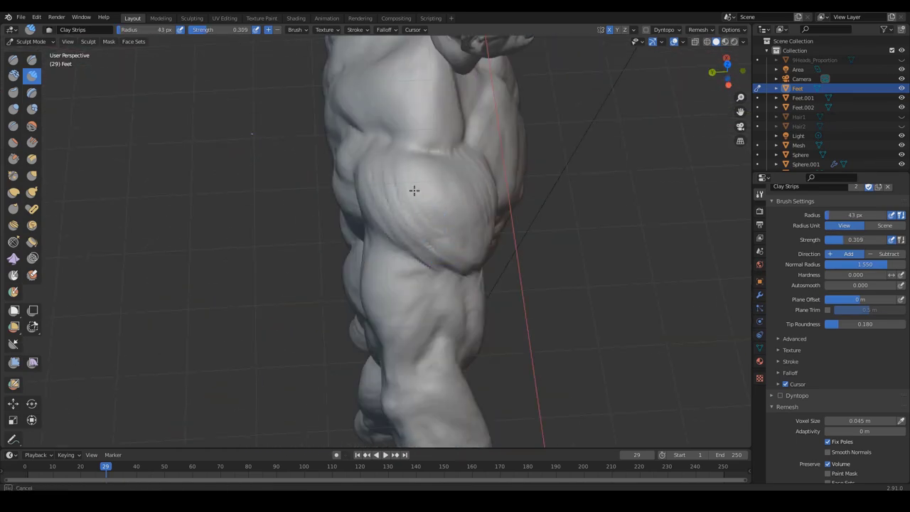
mouse_move(415, 191)
middle_mouse_down()
mouse_move(462, 209)
mouse_move(429, 186)
mouse_move(443, 244)
mouse_move(398, 271)
mouse_move(368, 183)
mouse_move(393, 211)
mouse_move(366, 186)
middle_mouse_up()
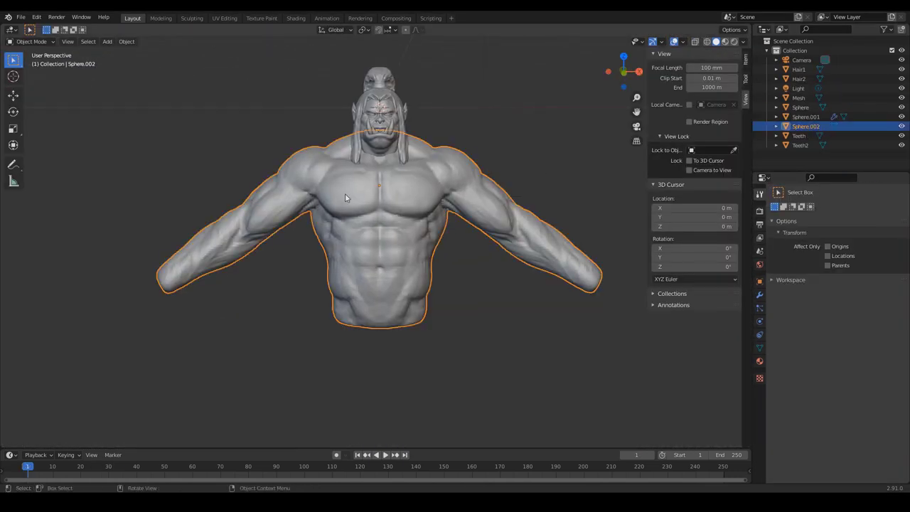
Scale up the torso-and-arms object slightly in relation to the head and deselect it.
key("s")
left_click(390, 210)
key("s")
left_click(393, 212)
left_click(534, 190)
left_click(490, 189)
left_click(499, 184)
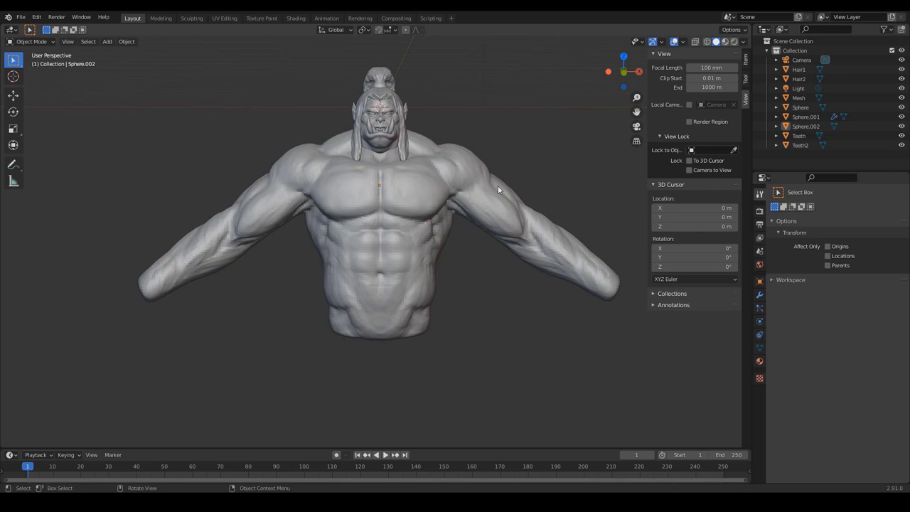
Move the torso object slightly backward along the Y axis in the side view.
middle_click_drag(498, 186, 443, 178)
key("KP_3")
left_click(399, 186)
left_click(14, 95)
left_click_drag(414, 185, 418, 184)
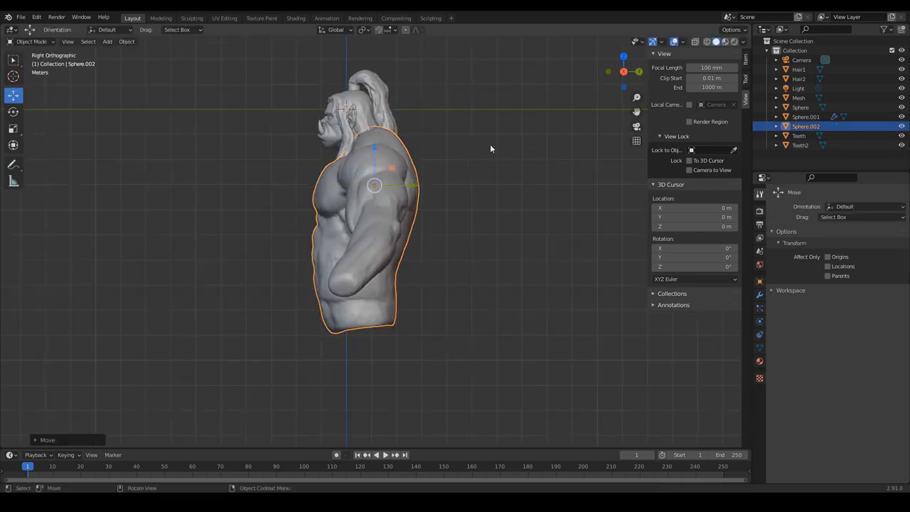
left_click(491, 145)
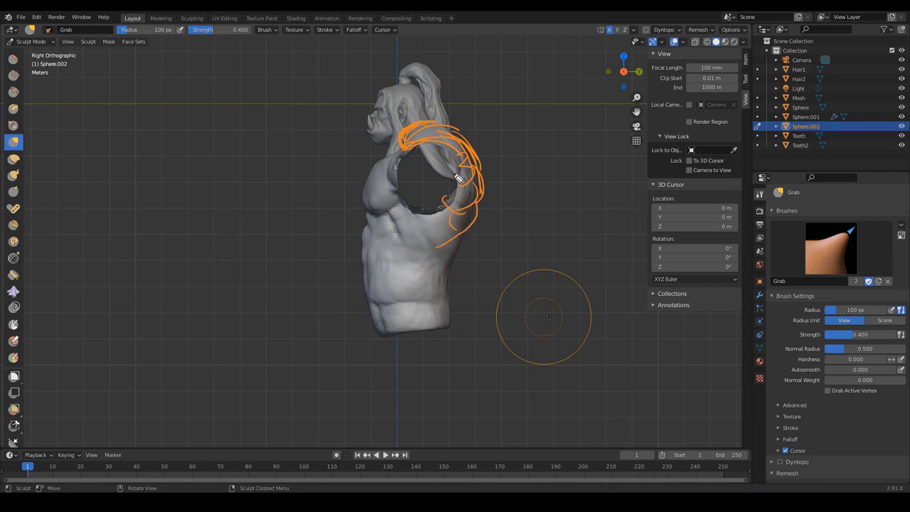
Switch the viewport to rendered shading, then add an area light and move it in front of the character.
left_click_drag(550, 316, 524, 318, "alt")
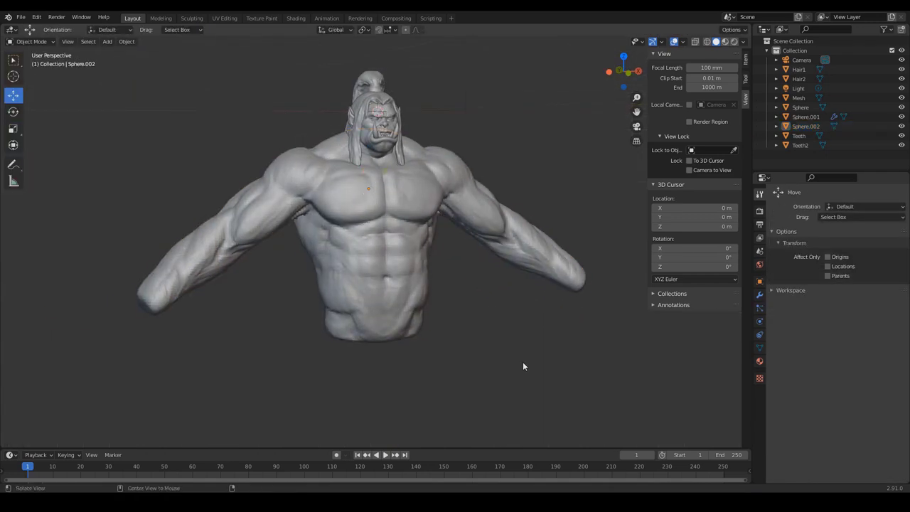
left_click_drag(523, 363, 509, 363, "alt")
left_click(734, 42)
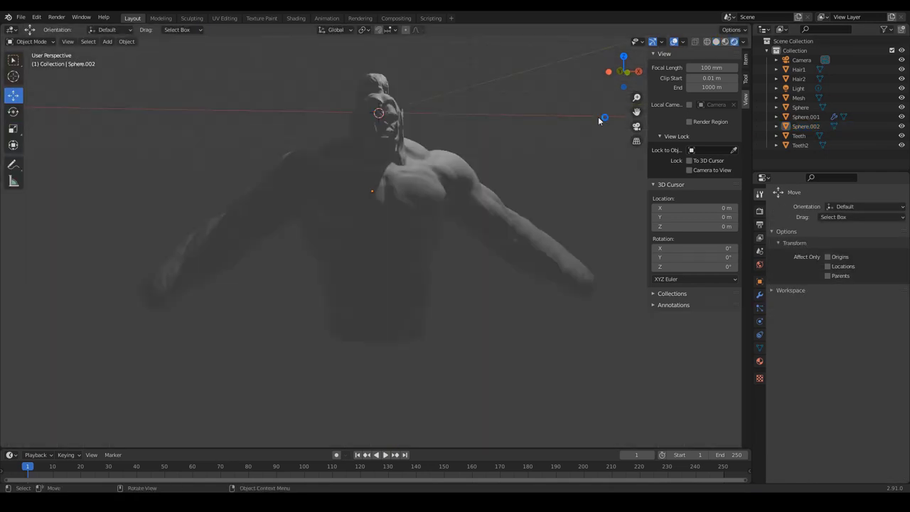
key("shift+a")
mouse_move(481, 279)
left_click(526, 313)
left_click_drag(498, 292, 558, 320, "alt")
middle_click_drag(337, 133, 480, 202)
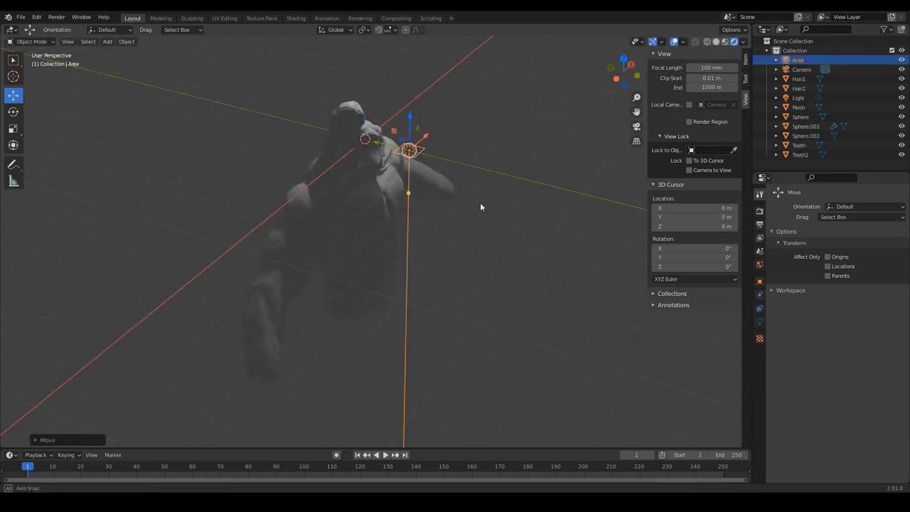
key("KP_1")
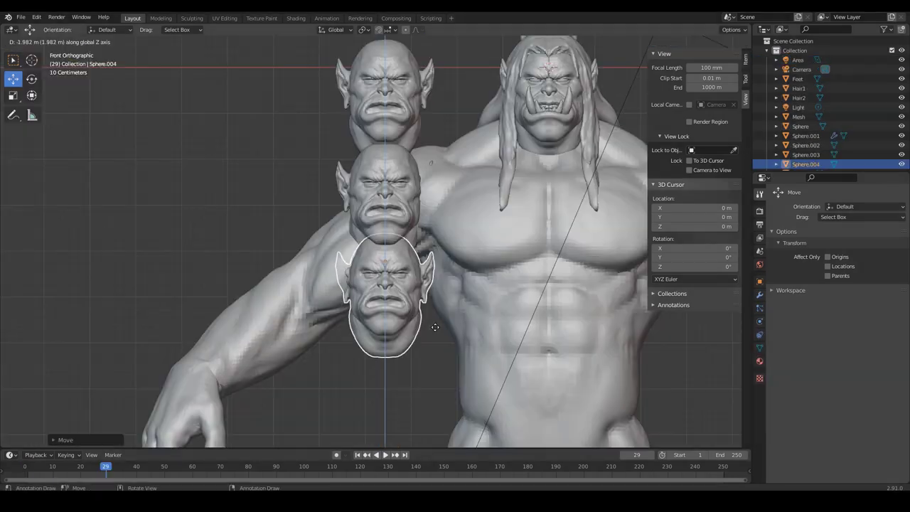
Place the third reference head and duplicate it down along the Z axis as the fourth in the stack.
left_click(435, 327)
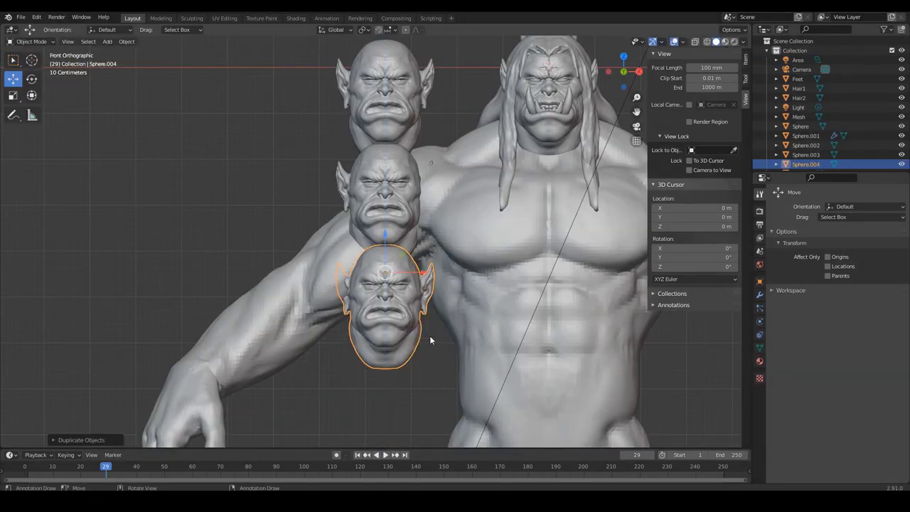
scroll(458, 300, "down", 3)
key("shift+d")
key("z")
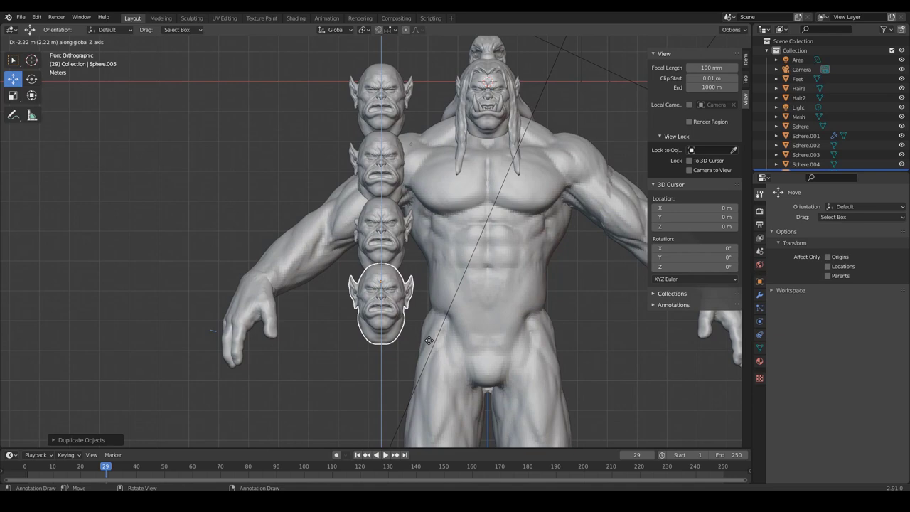
left_click(431, 341)
Duplicate the lowest reference head downward as the fifth in the stack, and switch to the figure proportion chart in the browser.
scroll(460, 353, "down", 3)
middle_click_drag(461, 352, 466, 303, "shift")
scroll(451, 288, "up", 2)
scroll(441, 280, "up", 3)
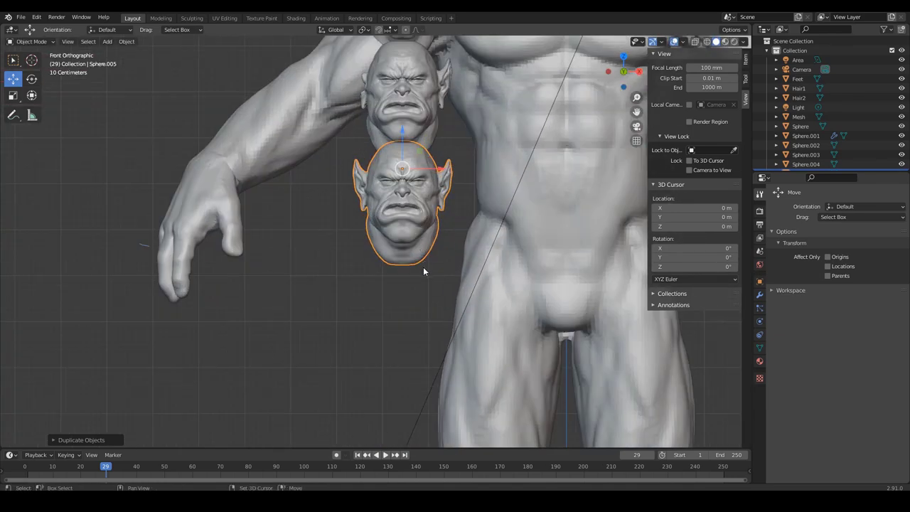
key("shift+d")
left_click(433, 371)
key("alt+Tab")
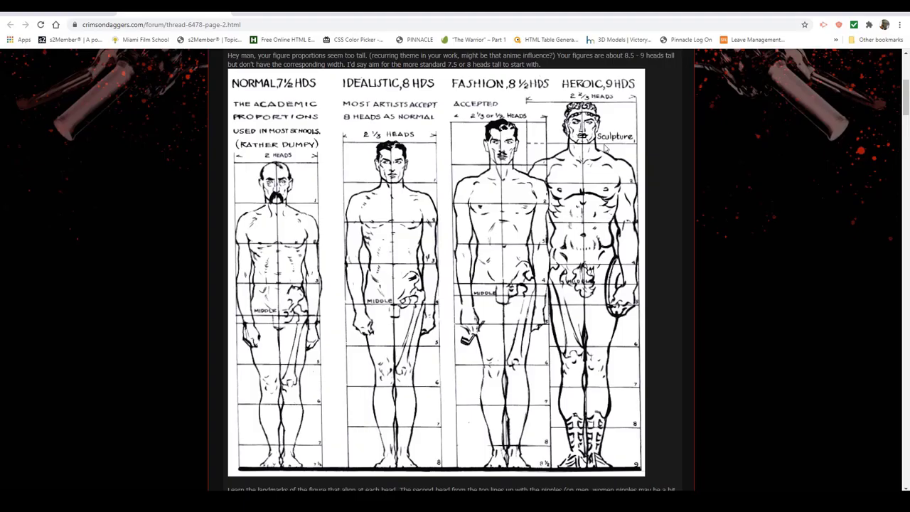
Switch from the proportion chart back to Blender and enter Sculpt Mode on the orc's body mesh.
left_click_drag(572, 142, 592, 142)
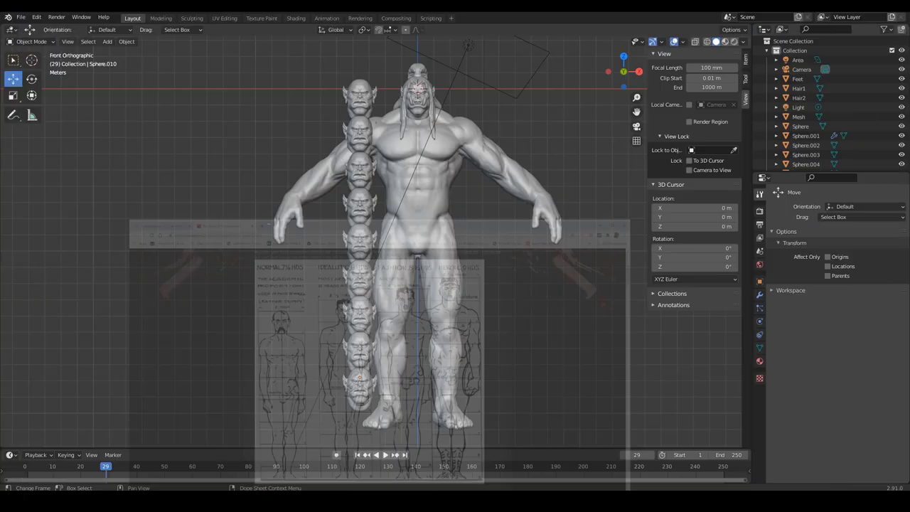
scroll(394, 148, "up", 5)
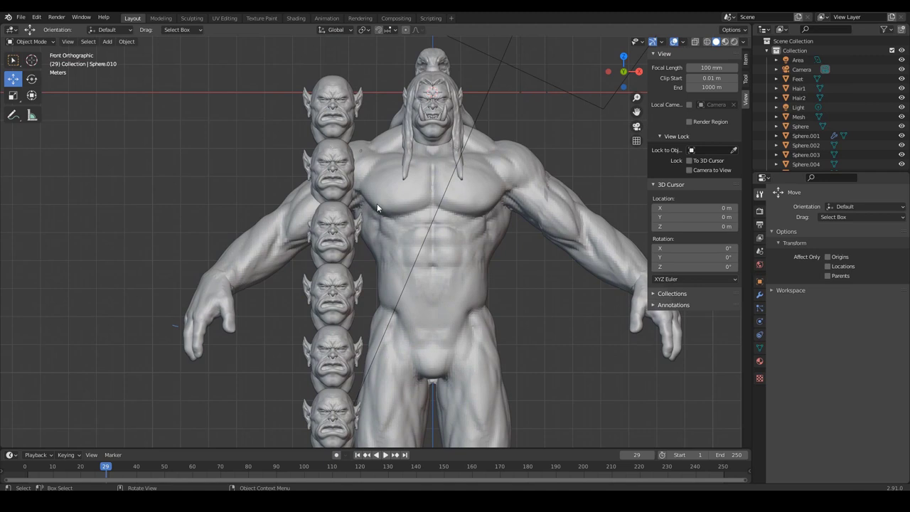
left_click(377, 203)
key("ctrl+Tab")
left_click(450, 262)
middle_click_drag(537, 254, 538, 263, "ctrl")
middle_click_drag(538, 263, 524, 242, "shift")
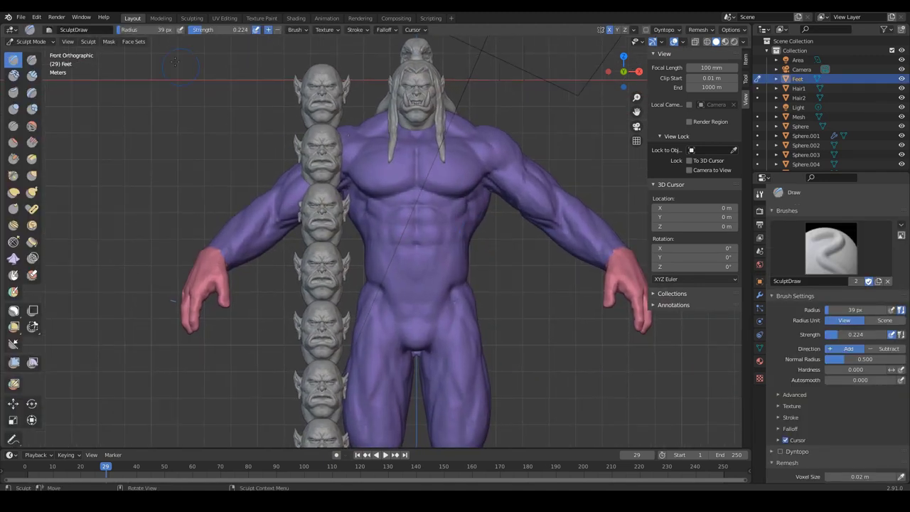
Reinitialize the face sets of the whole body mesh, including the hands.
left_click(133, 41)
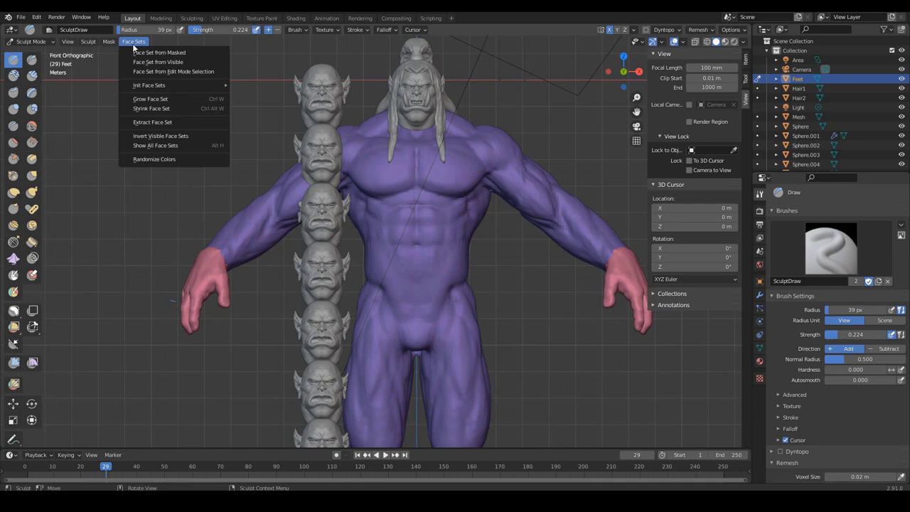
mouse_move(178, 85)
left_click(259, 94)
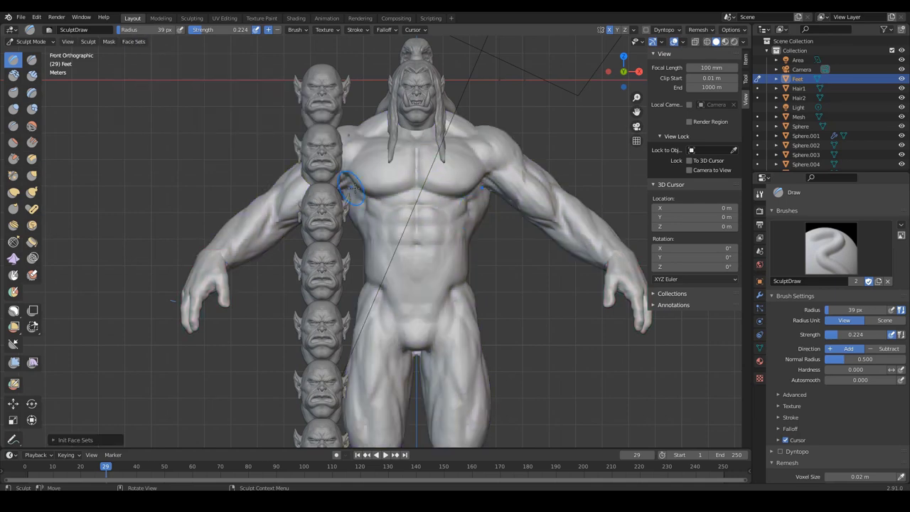
Select the Clay Strips brush and set its radius to 16 px over the chest.
key("g")
key("f")
left_click(388, 192)
key("c")
key("f")
left_click(380, 179)
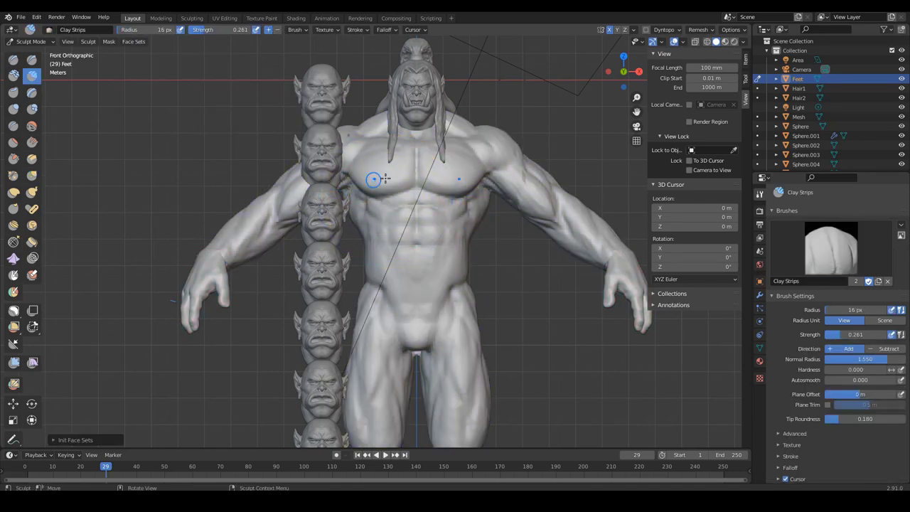
scroll(405, 194, "up", 3)
scroll(404, 194, "down", 5)
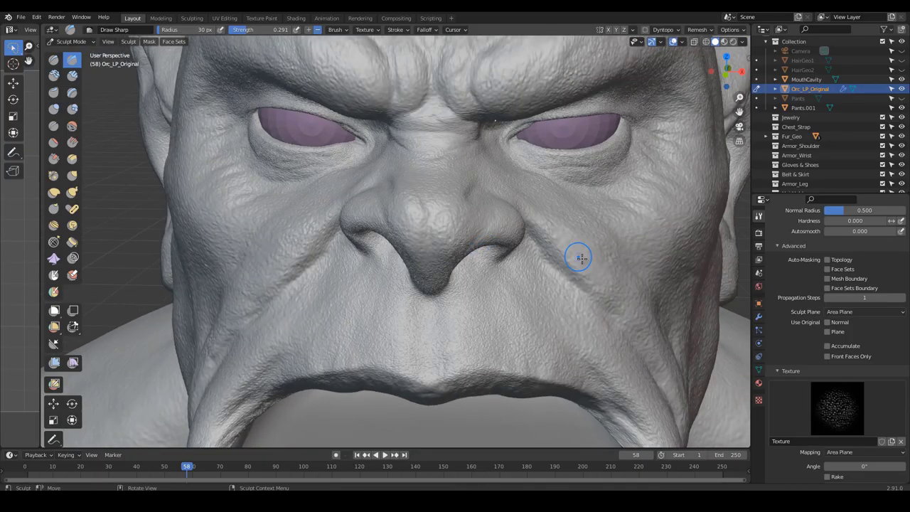
Examine the pores and wrinkles sculpted on the orc's face, nose, mouth, chin and neck from several angles.
middle_click_drag(579, 258, 542, 264)
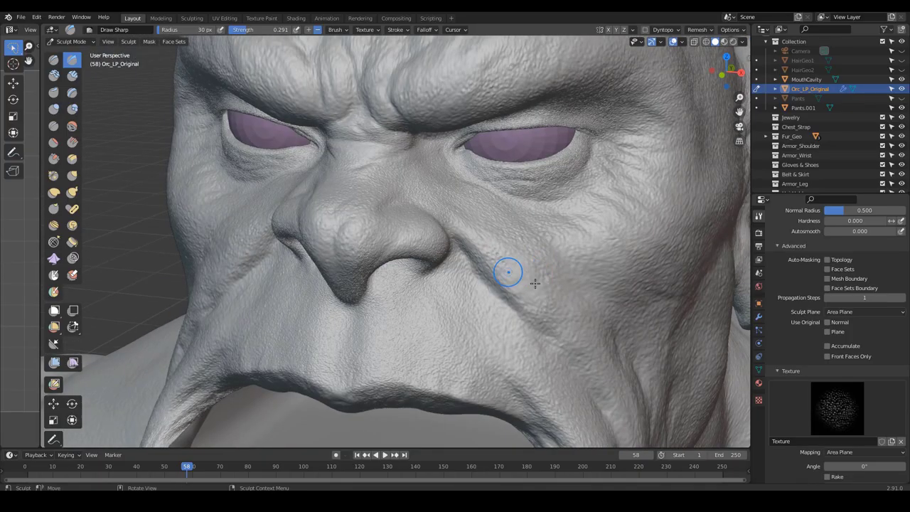
mouse_move(538, 271)
middle_mouse_down()
mouse_move(604, 273)
mouse_move(587, 247)
middle_mouse_up()
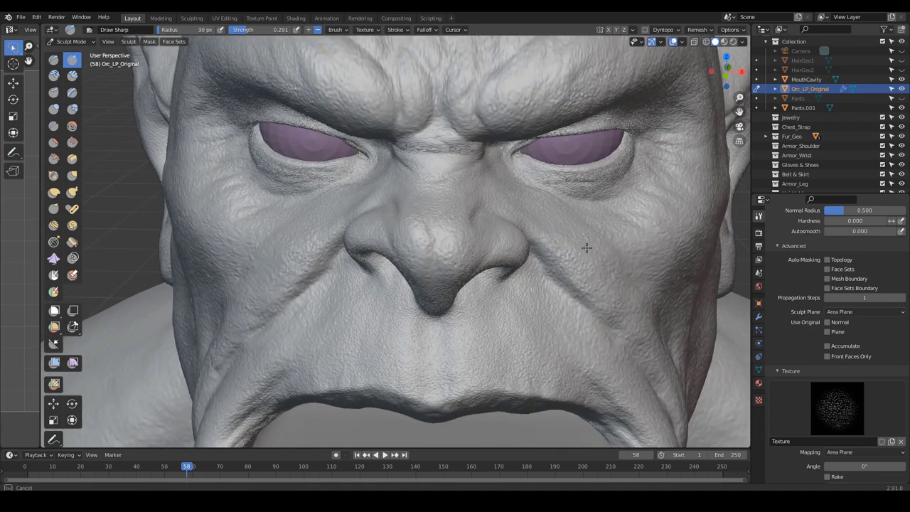
mouse_move(637, 299)
middle_mouse_down()
mouse_move(360, 258)
mouse_move(390, 277)
middle_mouse_up()
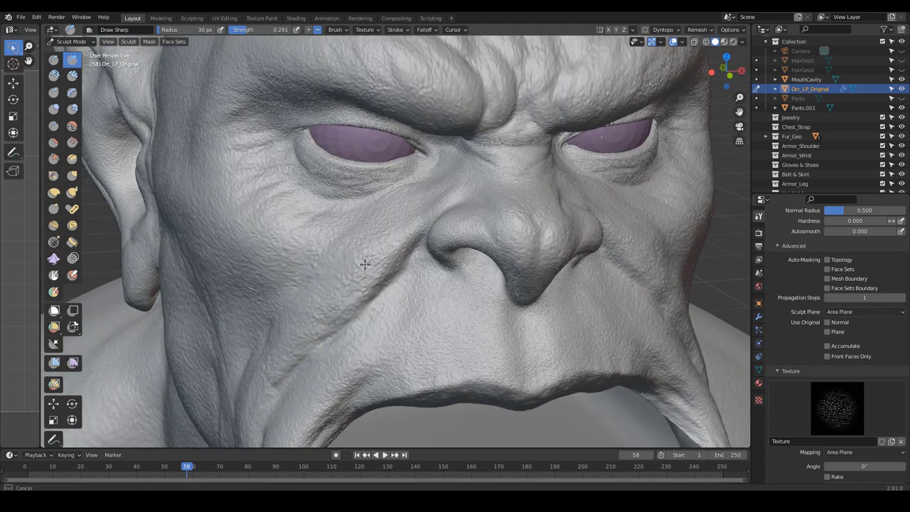
left_click_drag(373, 280, 377, 279)
scroll(384, 279, "down", 3)
mouse_move(477, 266)
middle_mouse_down()
mouse_move(494, 270)
mouse_move(382, 211)
middle_mouse_up()
scroll(504, 270, "up", 3)
scroll(488, 274, "down", 4)
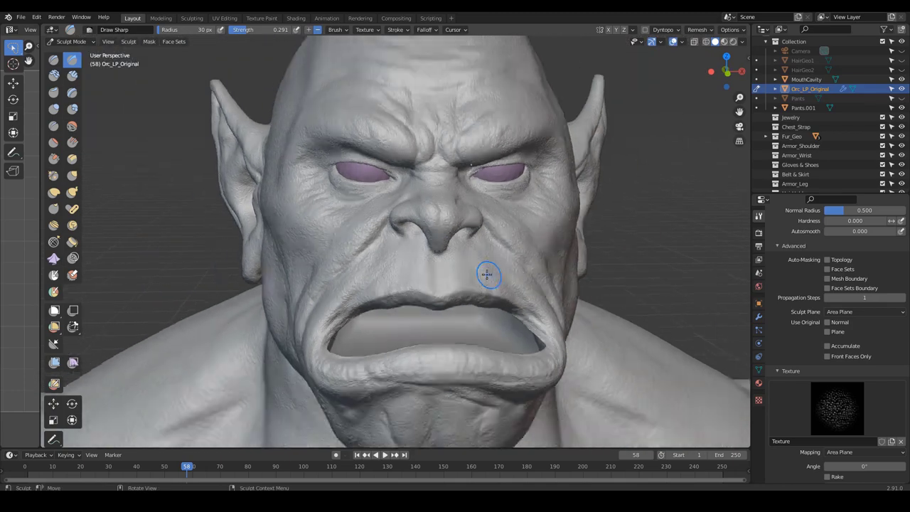
scroll(524, 299, "up", 1)
scroll(454, 198, "up", 4)
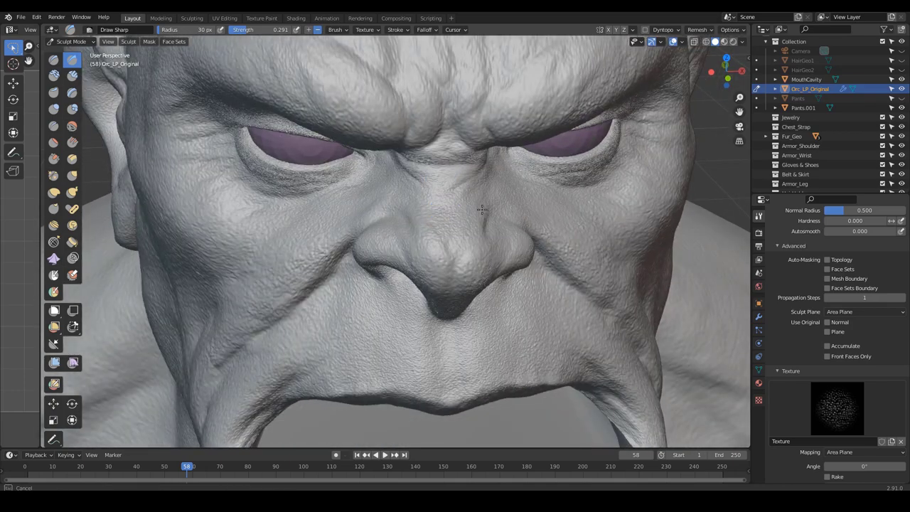
middle_click_drag(482, 208, 435, 131)
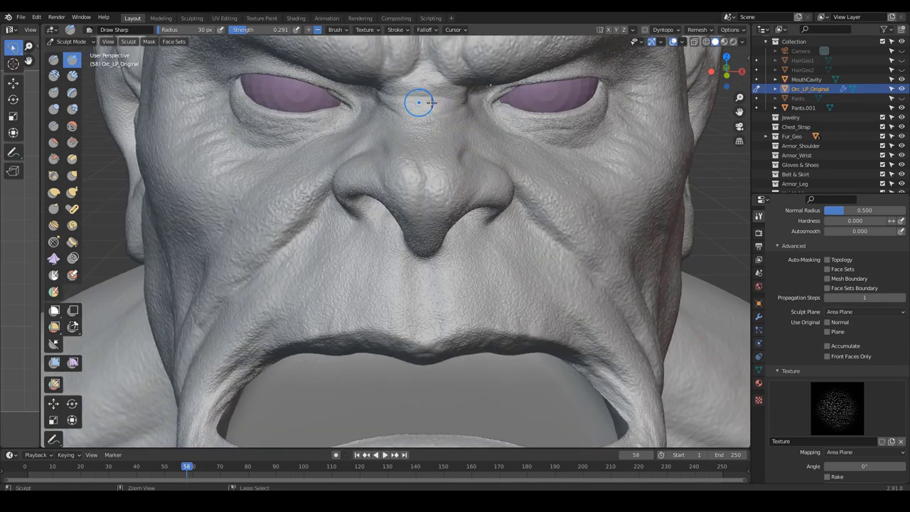
scroll(498, 162, "down", 3)
mouse_move(504, 178)
middle_mouse_down()
mouse_move(528, 249)
mouse_move(491, 241)
middle_mouse_up()
scroll(485, 240, "down", 2)
middle_click_drag(485, 305, 470, 203, "shift")
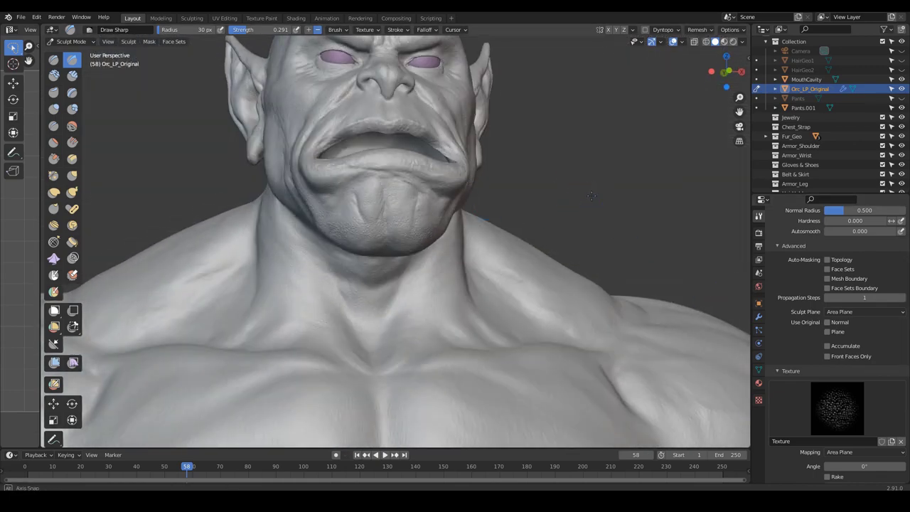
middle_click_drag(591, 196, 528, 232)
scroll(500, 221, "up", 2)
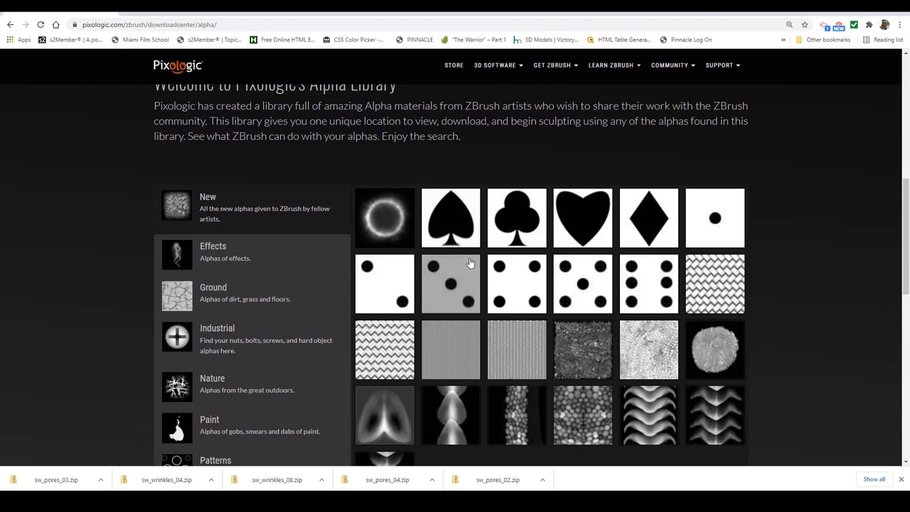
Browse the Skins category of Pixologic's alpha library in the browser and download the sw_pores_02 alpha.
scroll(621, 352, "down", 5)
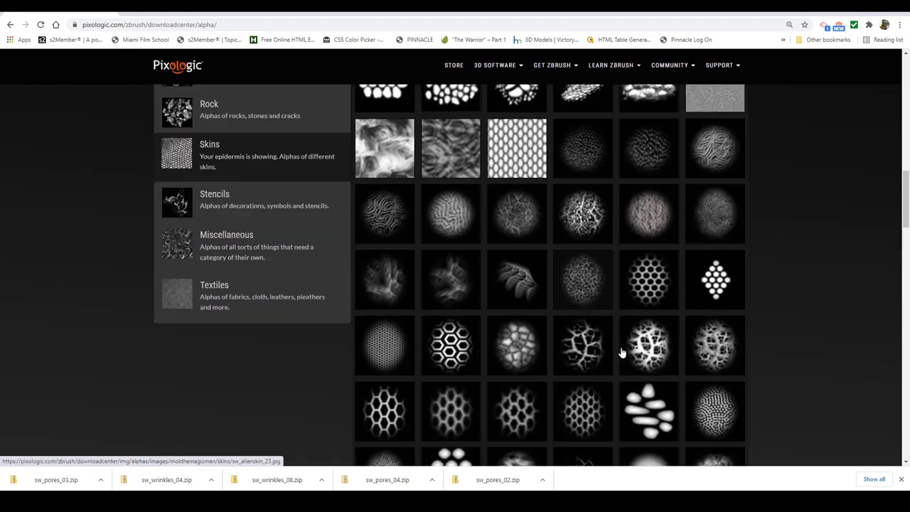
scroll(621, 352, "down", 8)
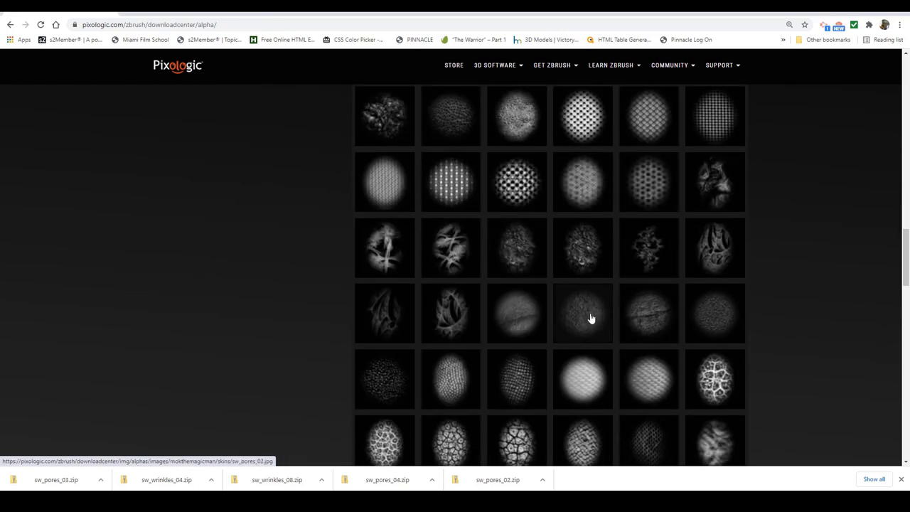
left_click(591, 318)
scroll(590, 318, "down", 1)
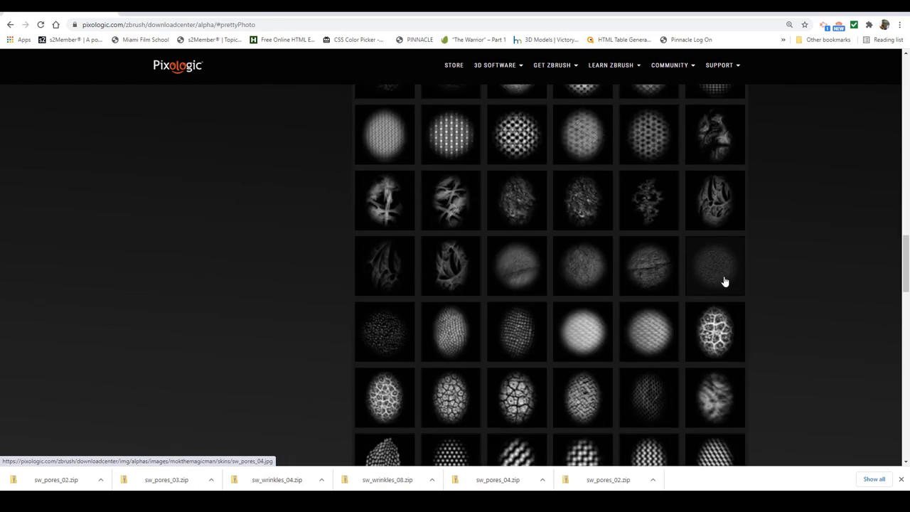
Open the preview of the SW Pores 05 alpha and save its zip file.
left_click(383, 333)
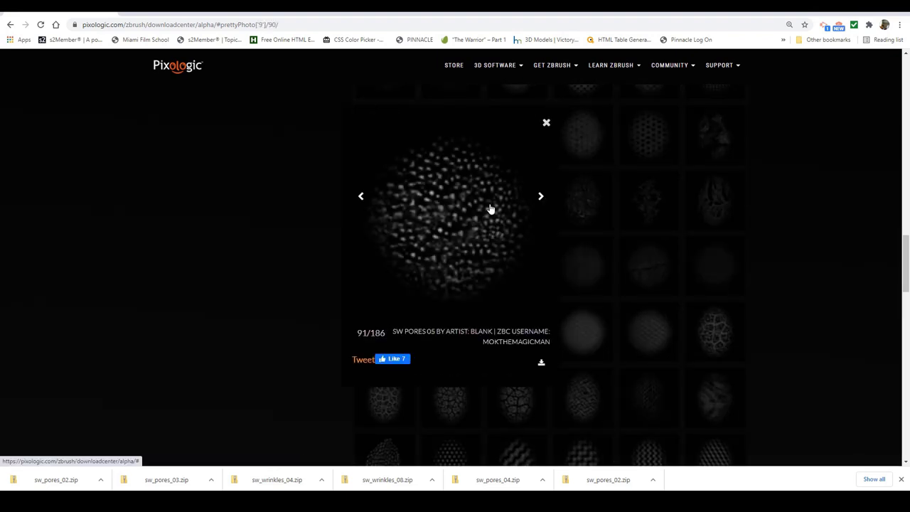
right_click(540, 363)
left_click(575, 408)
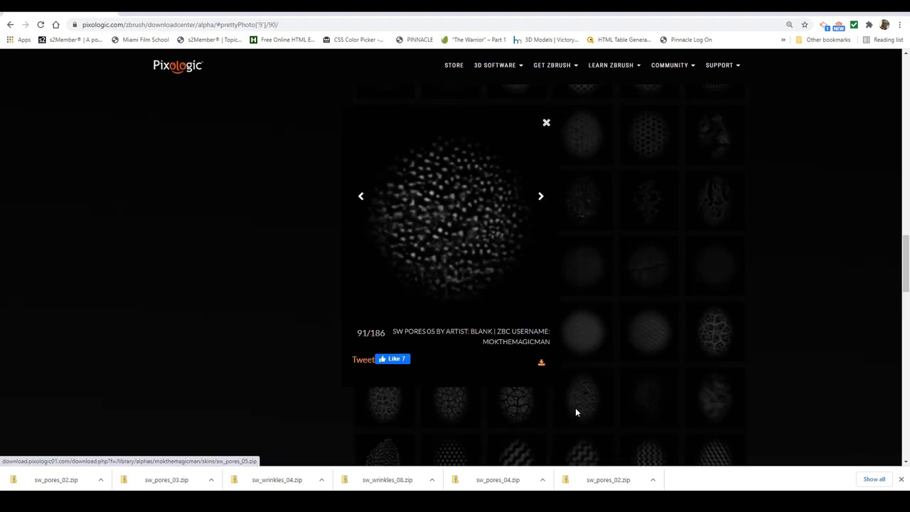
key("Return")
left_click(786, 365)
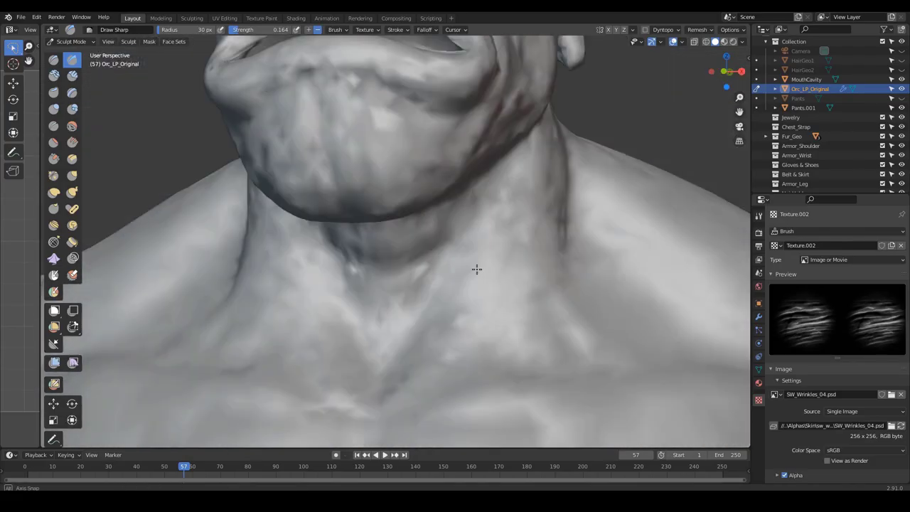
Set the Draw Sharp strength to 0.158 in Blender and stroke the SW_Wrinkles_04 texture across the front of the neck.
key("shift+f")
left_click(478, 269)
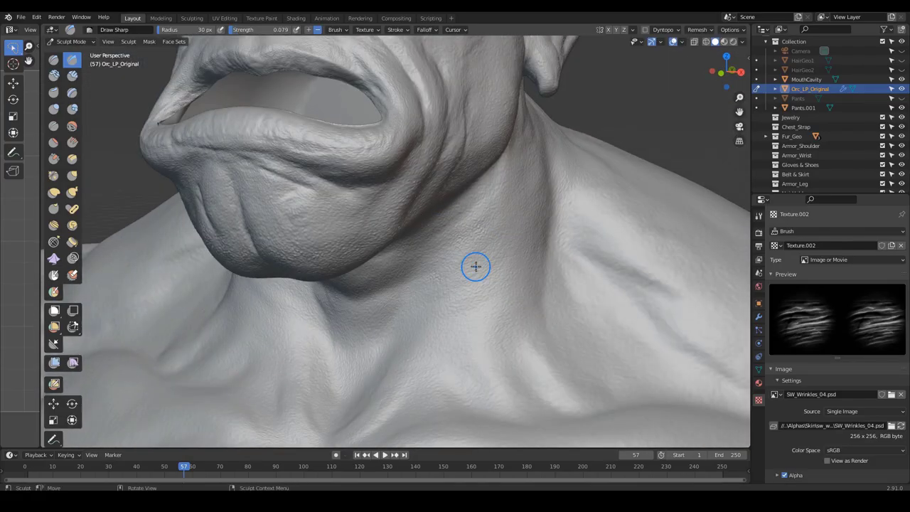
key("shift+f")
left_click(475, 266)
left_click_drag(473, 266, 398, 331)
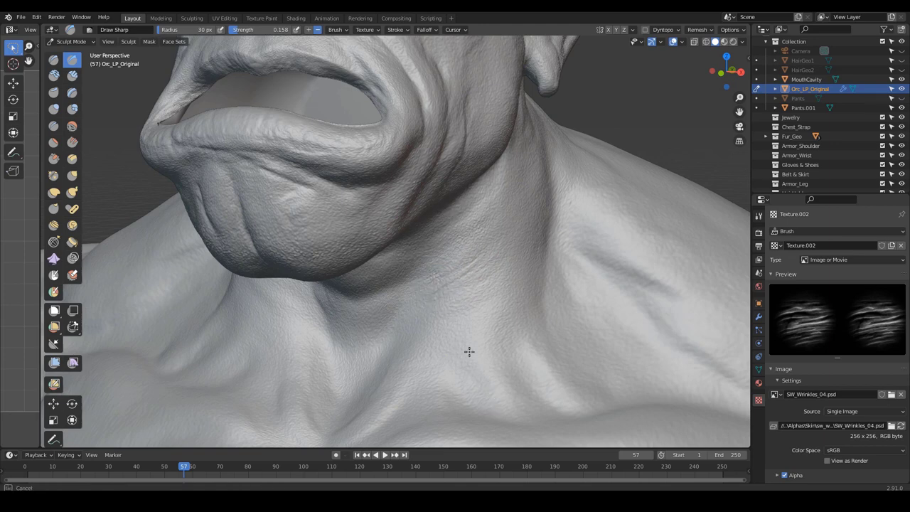
Set the Draw Sharp strength to 0.121 and sculpt fine wrinkles on the side of the neck below the ear.
key("shift+f")
left_click(468, 310)
middle_click_drag(551, 170, 483, 168)
left_click_drag(390, 193, 367, 214)
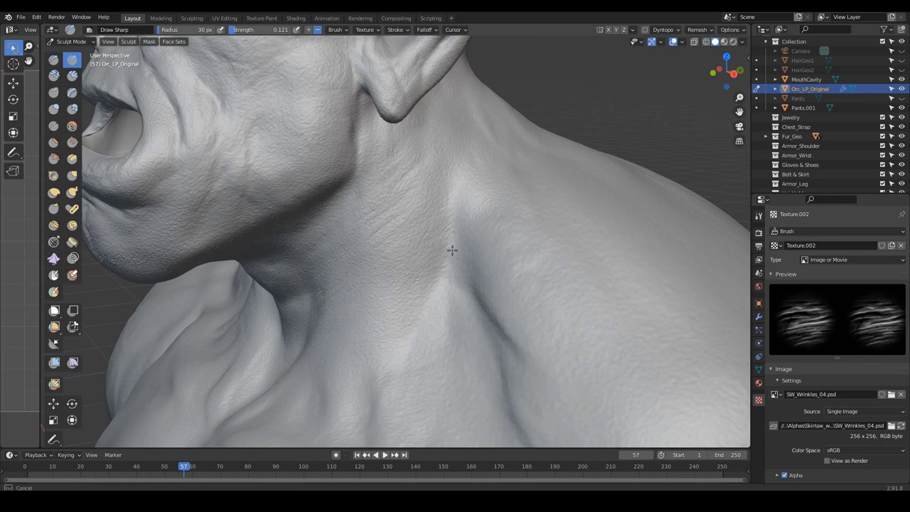
mouse_move(407, 349)
middle_mouse_down()
mouse_move(481, 253)
mouse_move(438, 243)
middle_mouse_up()
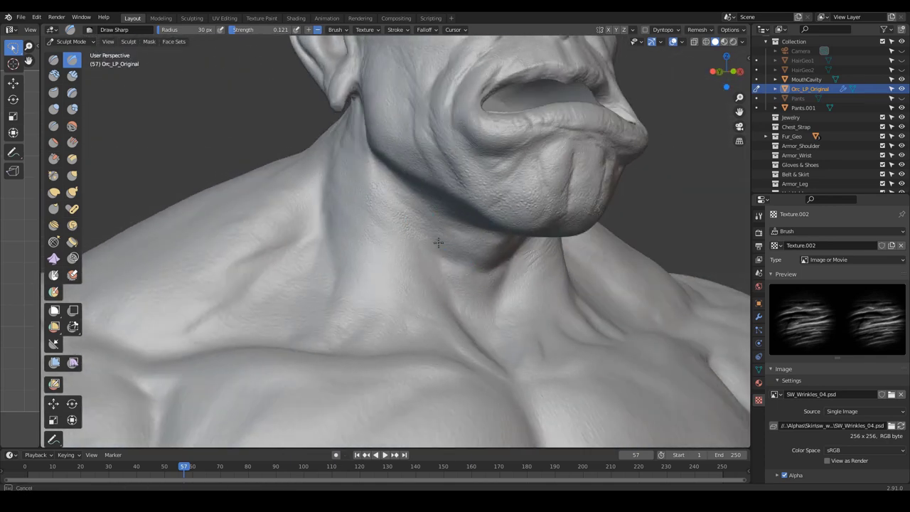
key("shift+f")
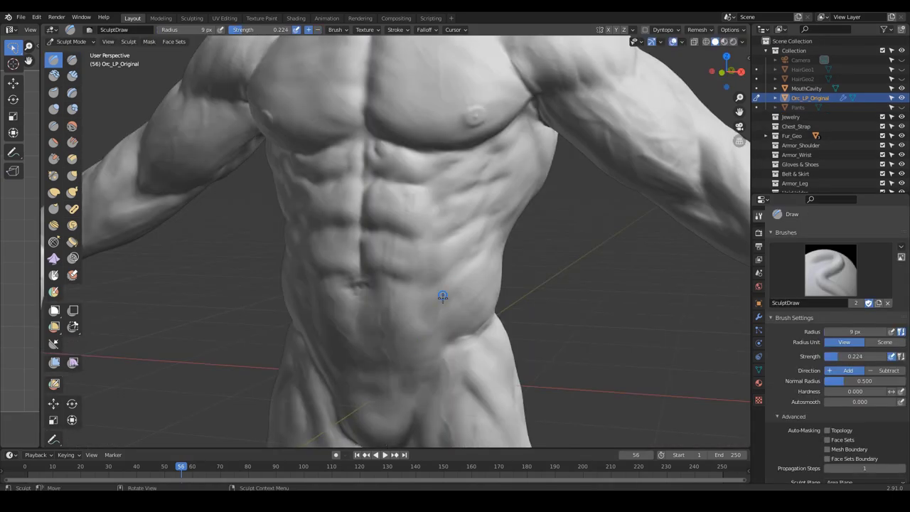
Switch the orc body from Sculpt Mode to Object Mode.
mouse_move(442, 297)
left_mouse_down("ctrl+alt")
mouse_move(477, 325)
mouse_move(449, 302)
left_mouse_up("ctrl+alt")
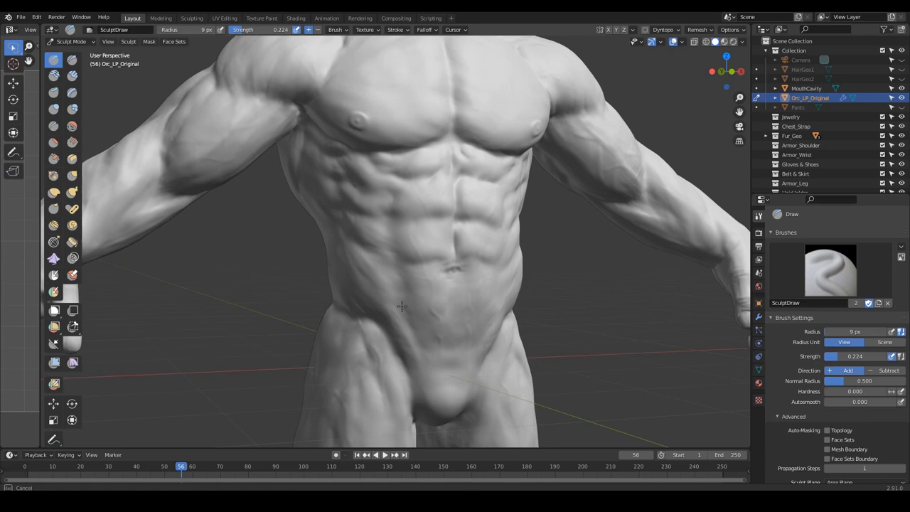
scroll(425, 342, "down", 4)
key("ctrl+Tab")
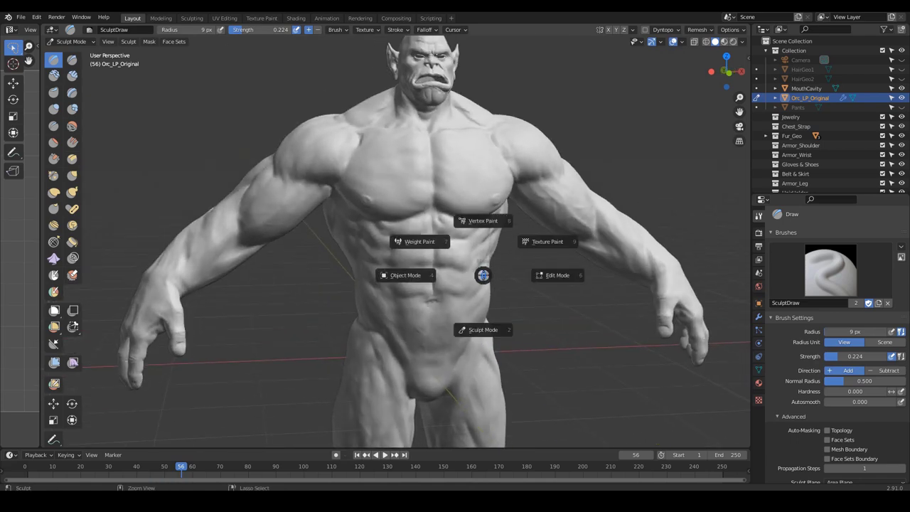
left_click(472, 274)
scroll(520, 279, "down", 2)
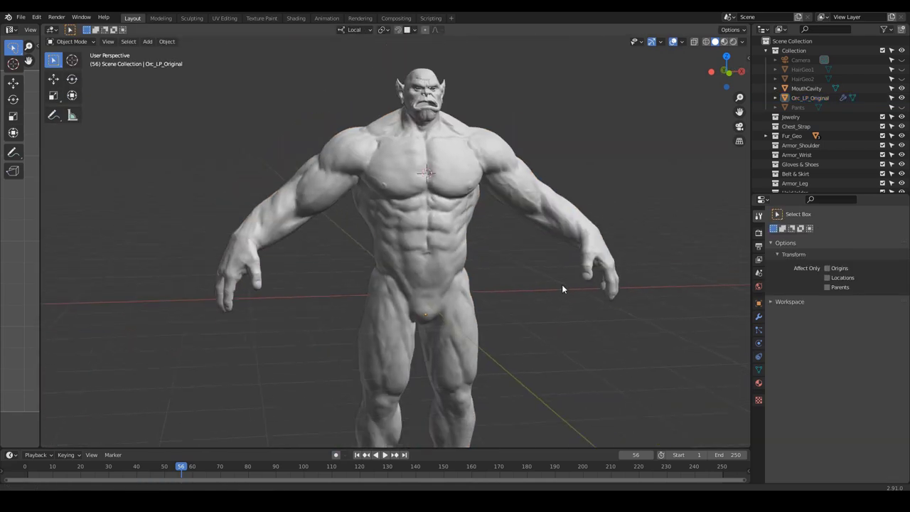
middle_click_drag(565, 289, 526, 311)
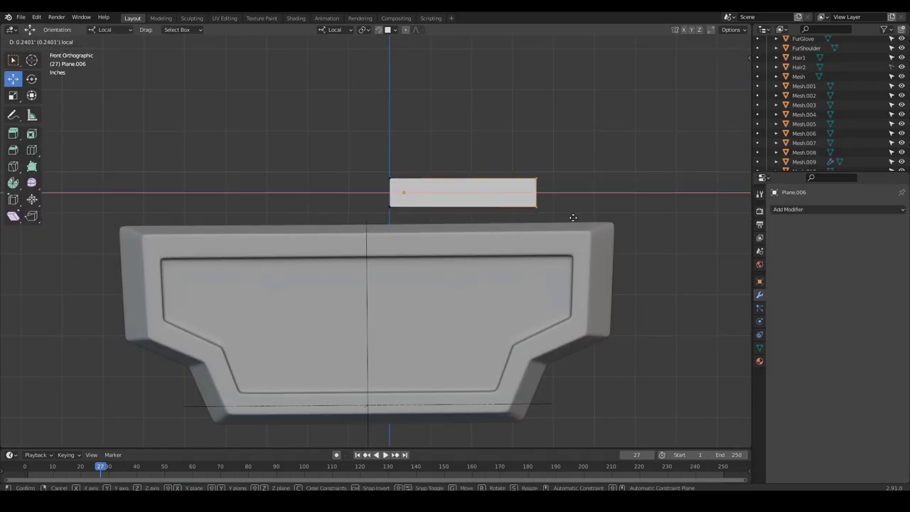
Lengthen the flat strip above the armor plate and move its upper outer corner inward to slant the end.
left_click_drag(573, 217, 573, 216)
left_click(538, 178)
left_click_drag(572, 180, 551, 183)
Extrude the strip's slanted end edge diagonally upward and outward, rotate it about 30 degrees, and scale it.
key("3")
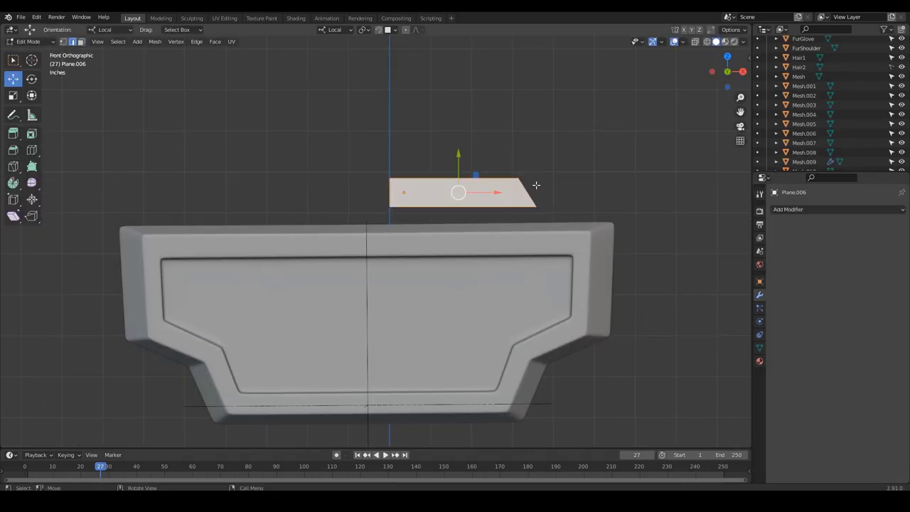
key("e")
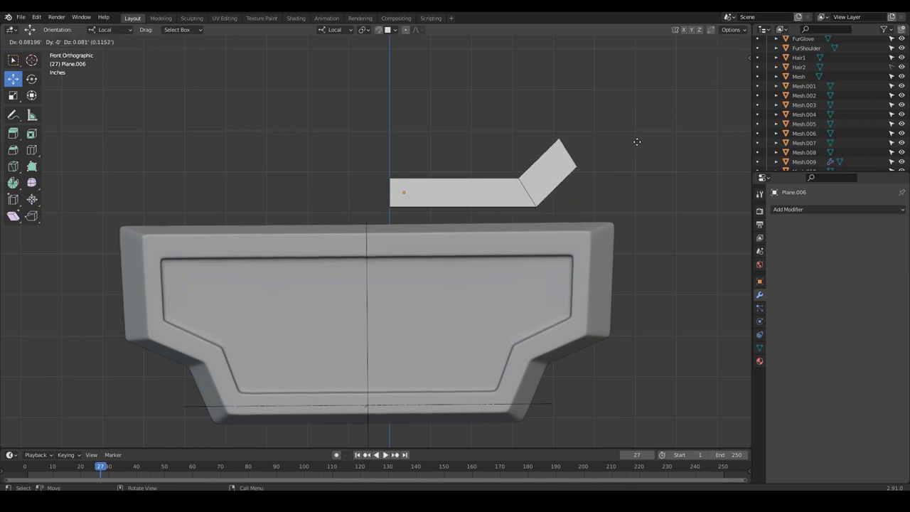
left_click(636, 139)
key("r")
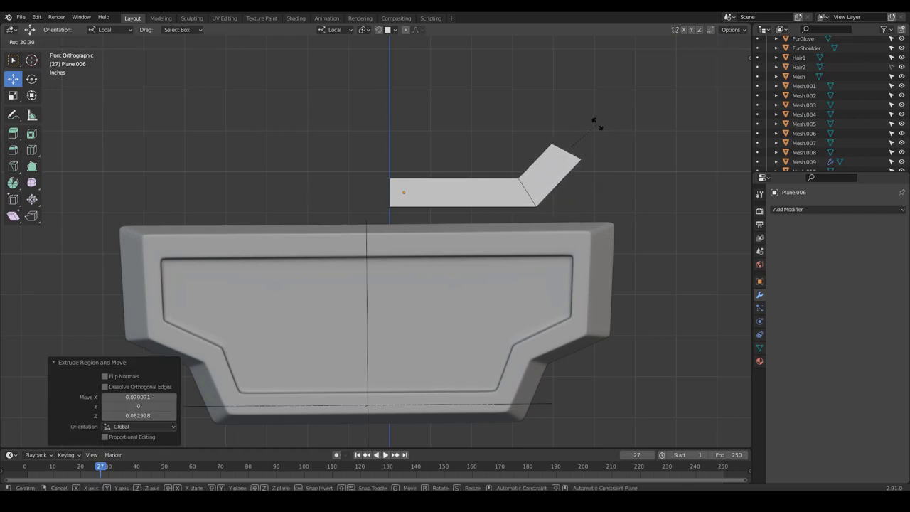
left_click(595, 126)
key("s")
left_click(595, 130)
middle_click_drag(529, 214, 477, 195)
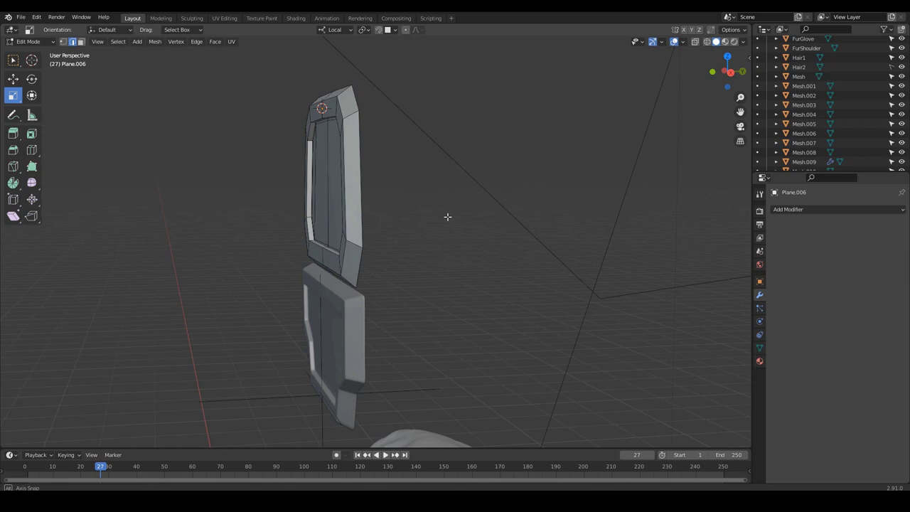
Snap the 3D cursor to the selected part of the upper armor plate and set the plate's origin to the cursor.
key("KP_3")
key("shift+s")
left_click(475, 251)
middle_click_drag(474, 249, 441, 246)
key("Tab")
left_click(127, 42)
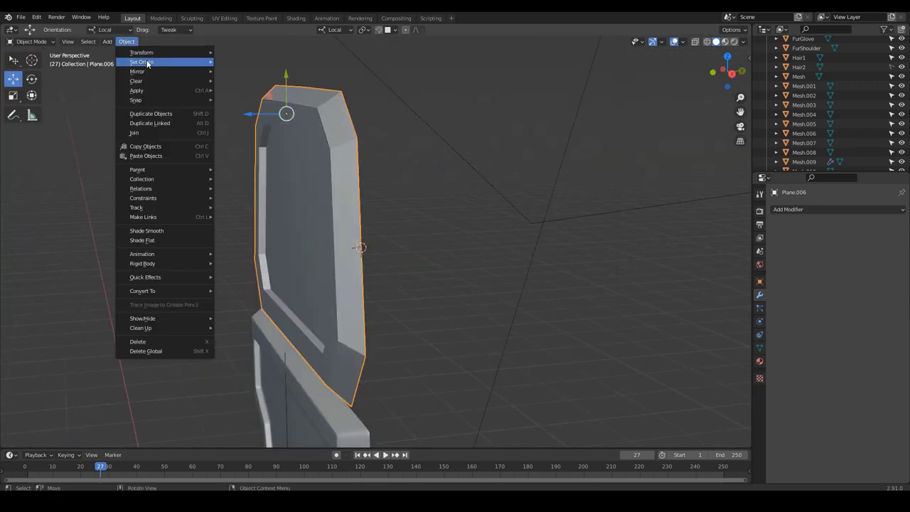
mouse_move(147, 62)
left_click(249, 81)
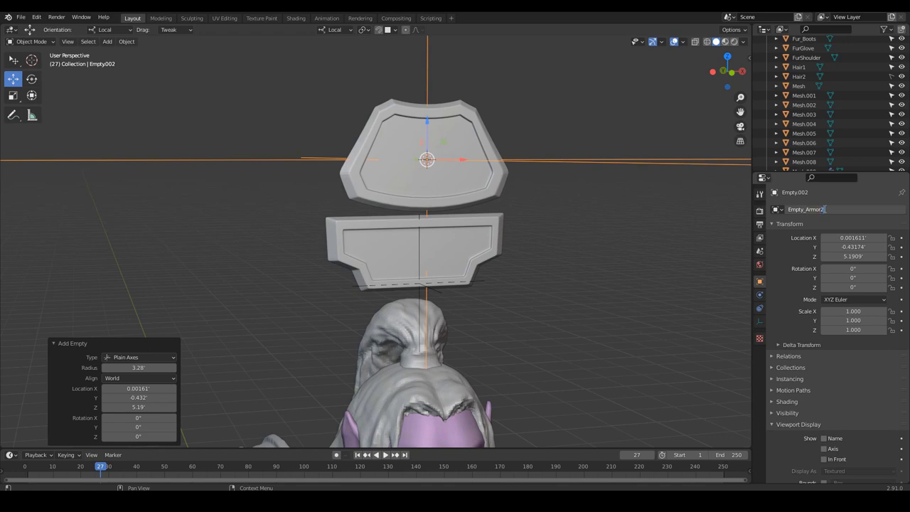
Name the new empty Empty_Armor2 and assign it as the origin of the upper armor plate's Simple Deform bend.
key("Return")
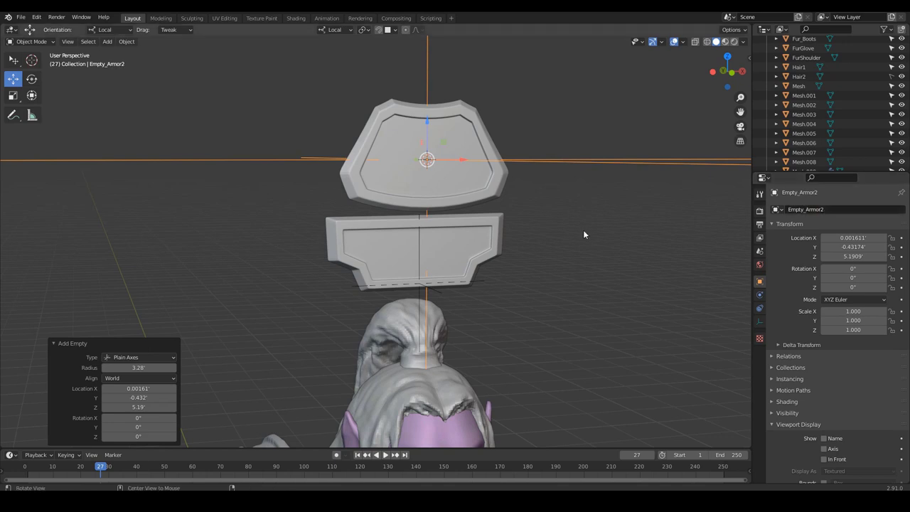
left_click(486, 180)
left_click(828, 263)
left_click(829, 355)
Set the upper armor plate's Simple Deform bend angle to 119°.
middle_click_drag(656, 270, 586, 265)
scroll(625, 213, "up", 3)
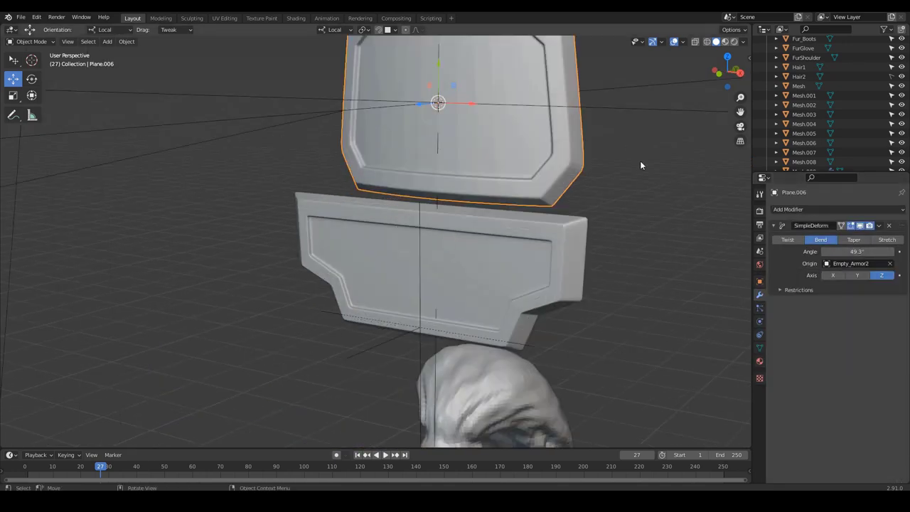
middle_click_drag(641, 164, 618, 288, "shift")
right_click(491, 175)
left_click(491, 175)
middle_click_drag(594, 227, 616, 230)
left_click_drag(852, 251, 903, 252)
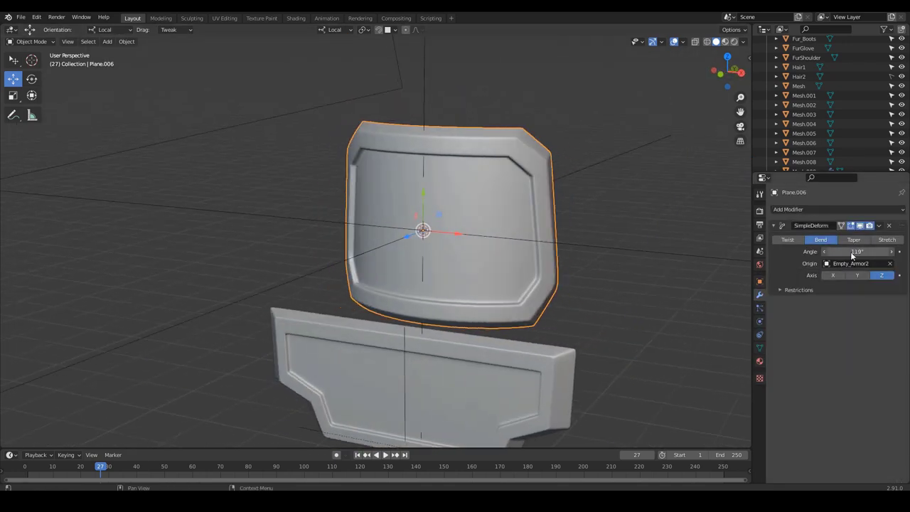
scroll(617, 152, "down", 3)
middle_click_drag(561, 164, 448, 190)
scroll(616, 153, "up", 2)
scroll(554, 233, "down", 6)
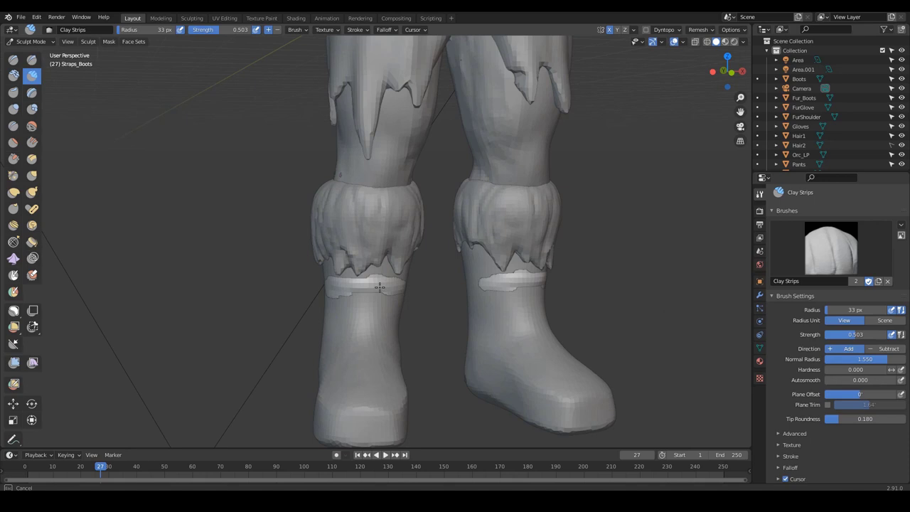
Sculpt raised straps around both boots below the fur cuffs using Clay Strips at 33 px radius and 0.503 strength.
mouse_move(398, 287)
middle_mouse_down()
mouse_move(315, 292)
mouse_move(440, 294)
mouse_move(400, 284)
mouse_move(443, 278)
middle_mouse_up()
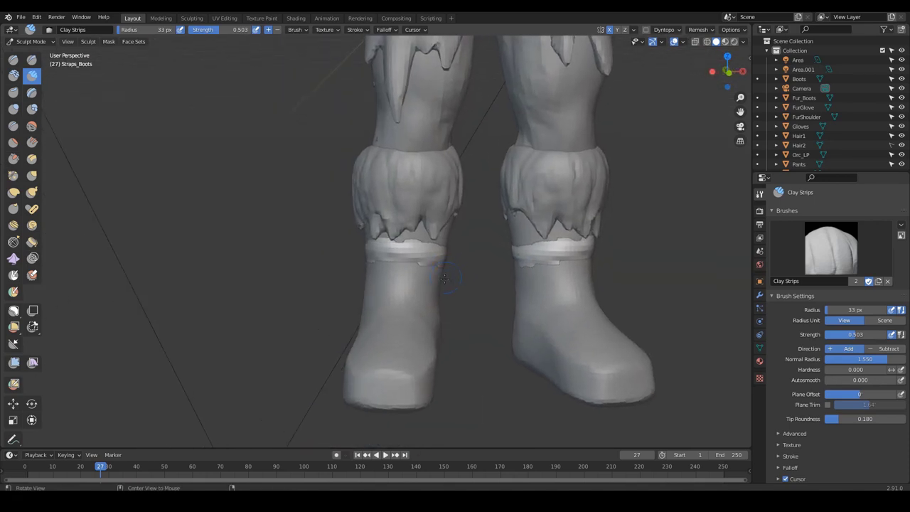
scroll(834, 320, "down", 6)
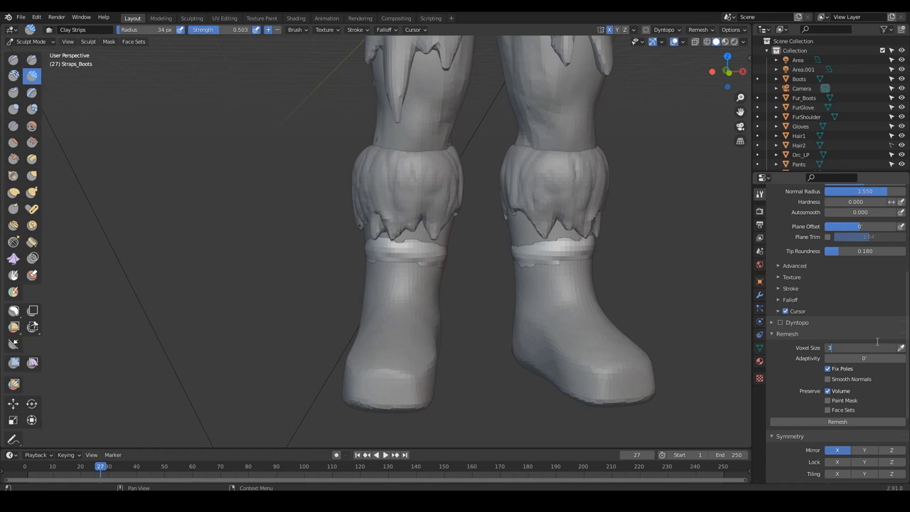
mouse_move(453, 265)
middle_mouse_down()
mouse_move(410, 286)
mouse_move(402, 279)
mouse_move(368, 319)
mouse_move(341, 313)
middle_mouse_up()
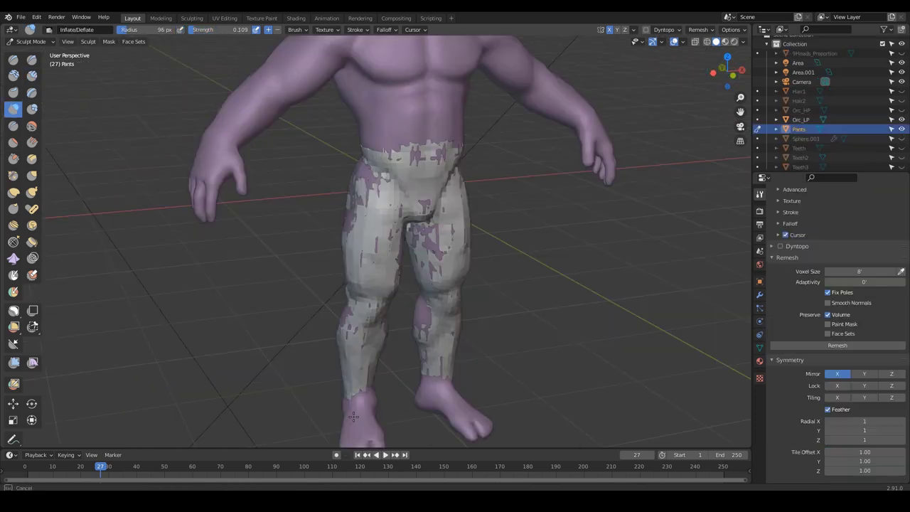
Puff the pants outward over the orc's legs and backside with the Inflate/Deflate brush at strength 0.109.
mouse_move(432, 368)
middle_mouse_down()
mouse_move(427, 299)
mouse_move(415, 288)
mouse_move(443, 220)
middle_mouse_up()
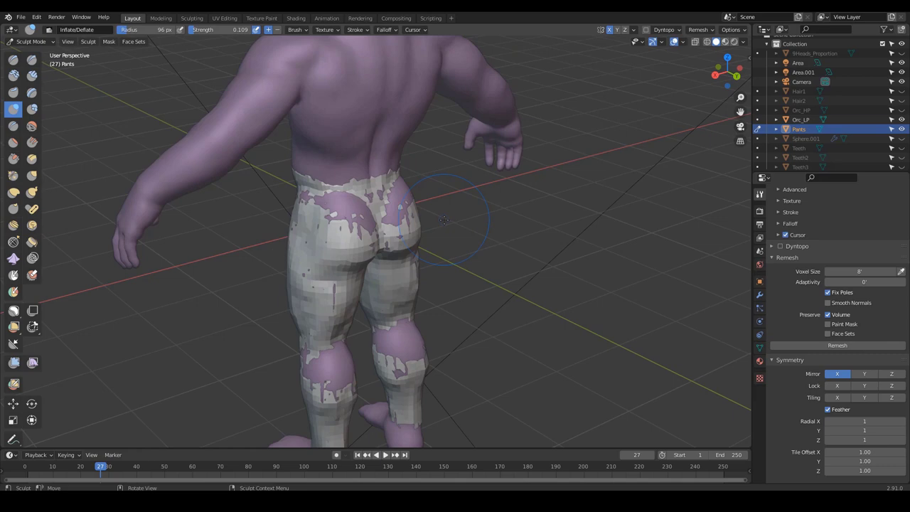
mouse_move(423, 359)
middle_mouse_down()
mouse_move(370, 355)
mouse_move(373, 369)
mouse_move(299, 362)
middle_mouse_up()
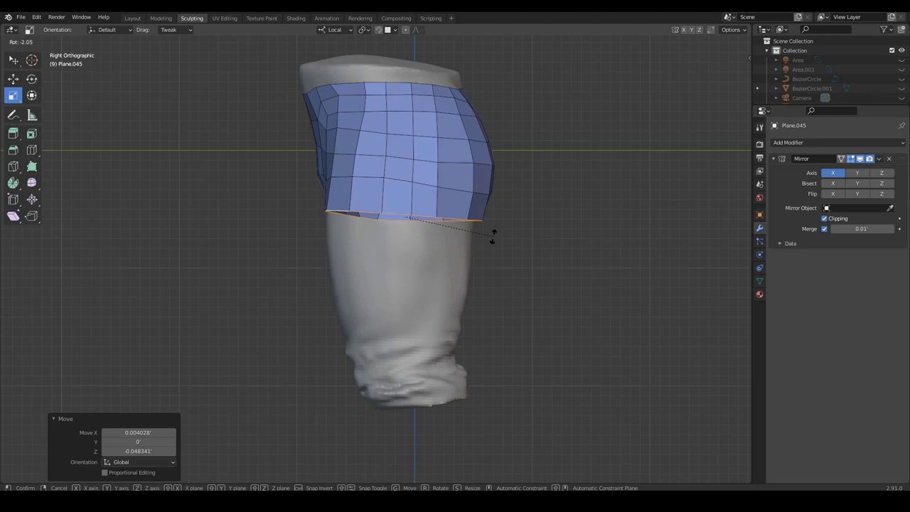
Rotate the pants leg's lower edge loop by -2.05°, then extrude it down the thigh and scale it to fit.
left_click(493, 237)
key("e")
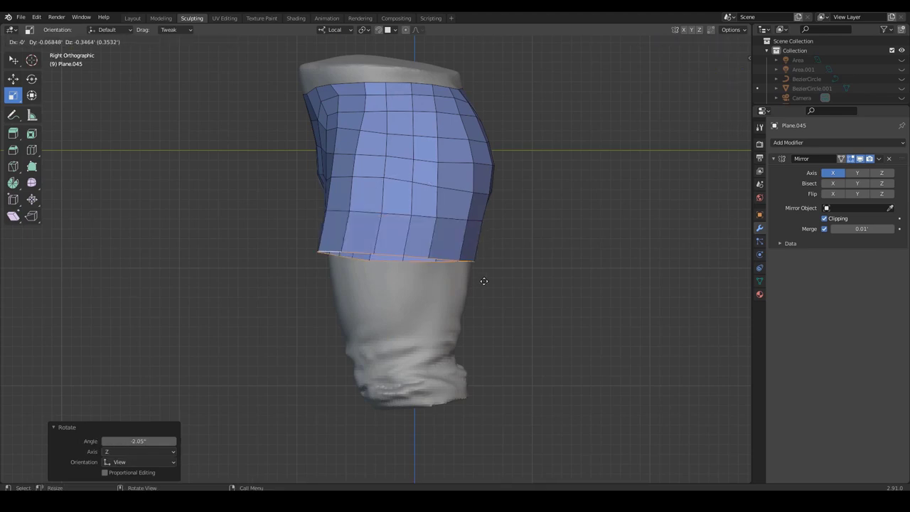
left_click(482, 317)
key("s")
left_click(472, 318)
key("g")
left_click(472, 325)
Flatten the extruded leg edge loop along its local Y axis, rotate it and reposition it on the sculpted thigh.
key("s")
key("y")
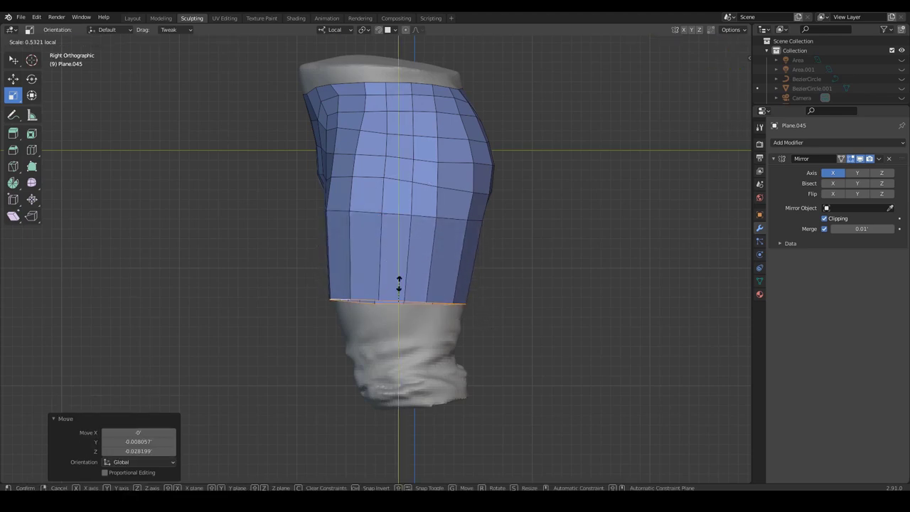
left_click(400, 285)
key("r")
left_click(529, 288)
key("g")
left_click(530, 289)
key("KP_1")
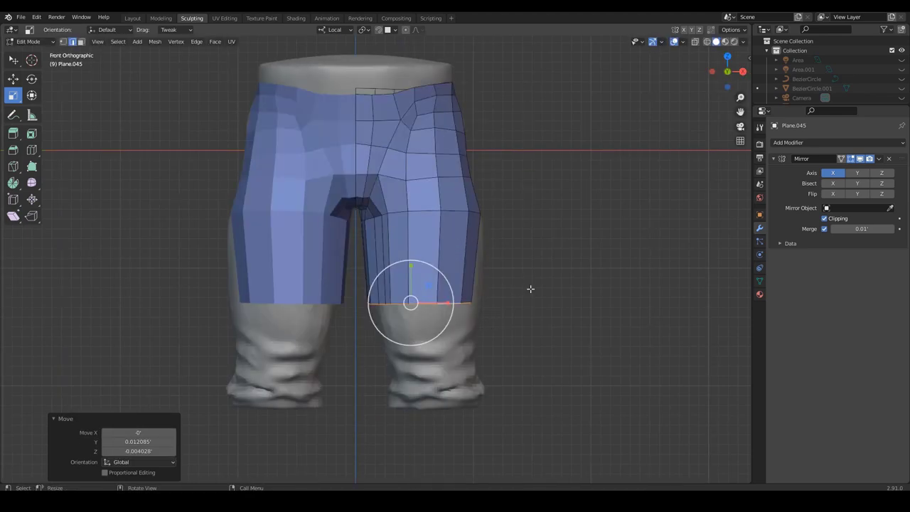
key("g")
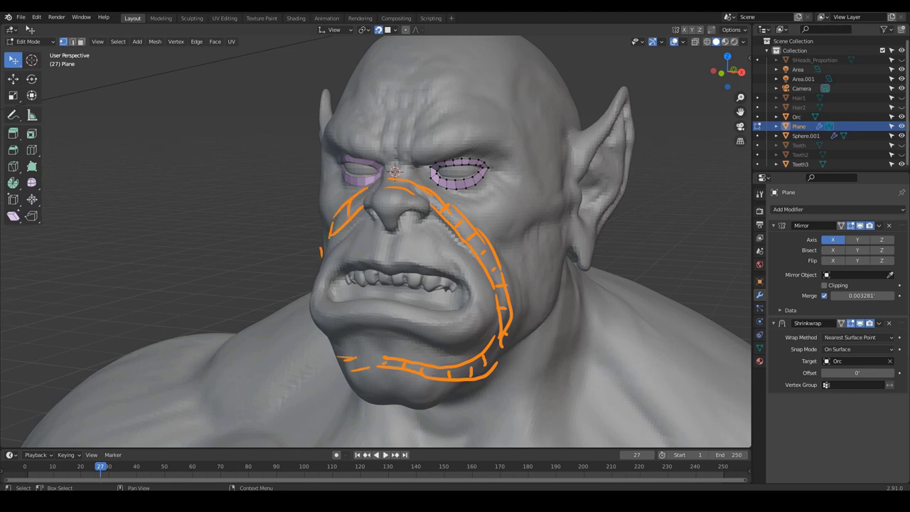
Rotate the end of the face strip beside the nose, extrude it down the cheek and scale the new edge.
mouse_move(674, 246)
middle_mouse_down()
mouse_move(662, 258)
mouse_move(672, 250)
middle_mouse_up()
scroll(565, 274, "up", 4)
left_click(82, 42)
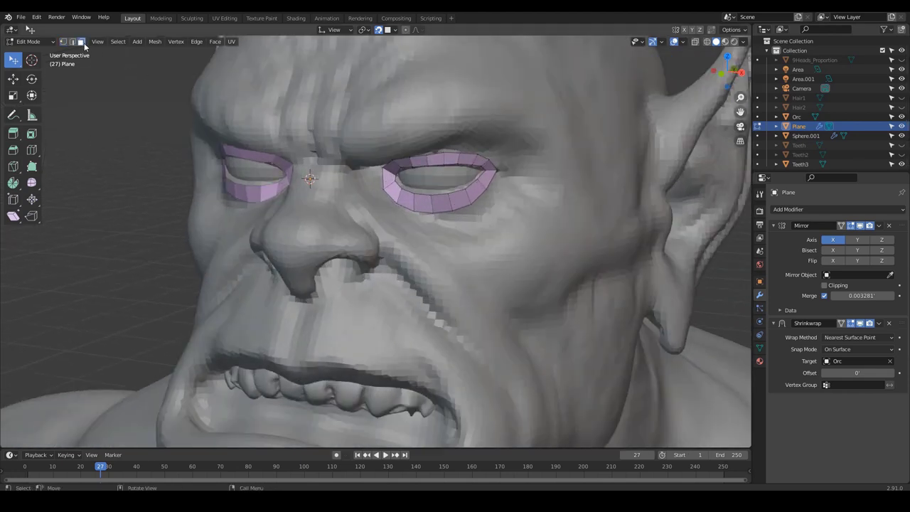
key("r")
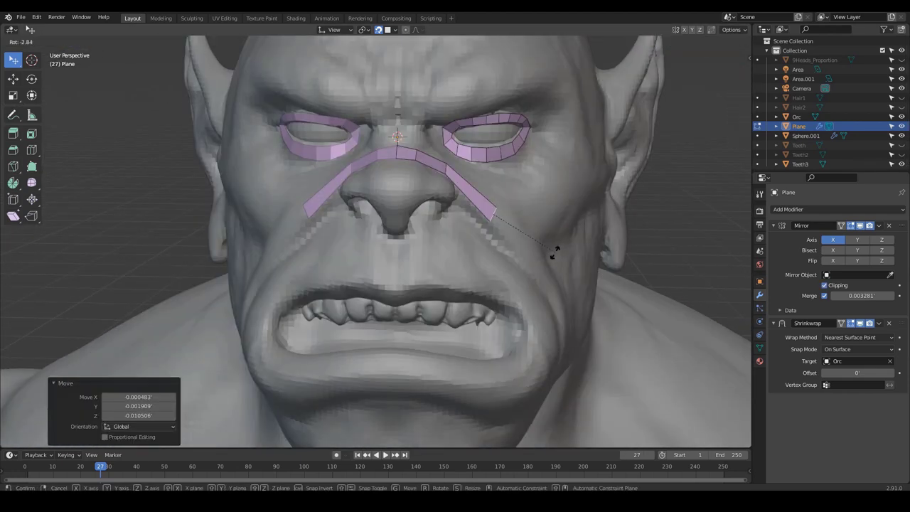
left_click(552, 253)
key("e")
left_click(593, 300)
key("s")
middle_click_drag(593, 301, 568, 206)
left_click(560, 251)
Reposition the cheek strip's end edge, extrude it down past the mouth corner, and rotate and scale it by 1.494.
key("g")
left_click(544, 170)
middle_click_drag(543, 171, 528, 187)
key("g")
left_click(551, 181)
key("e")
left_click(560, 258)
key("r")
left_click(567, 267)
key("s")
left_click(584, 266)
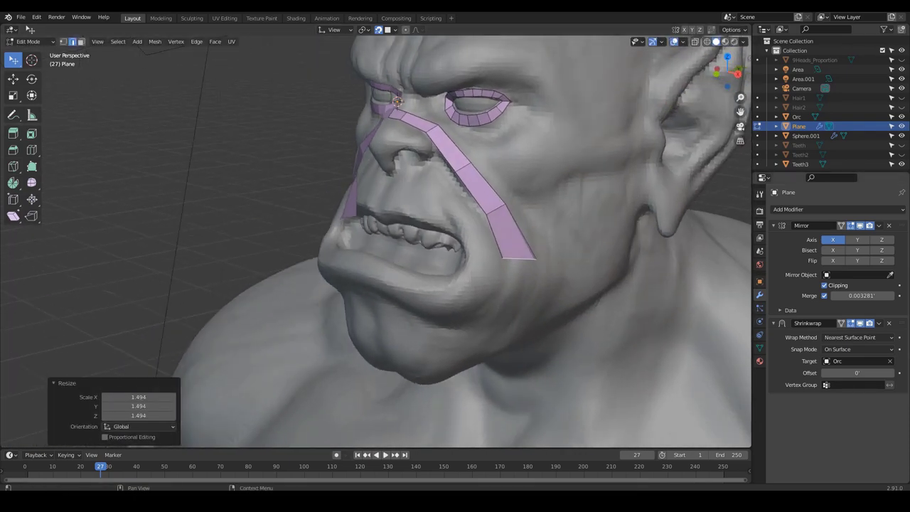
Extrude the cheek strip in further segments around the mouth corner and across the chin.
middle_click_drag(569, 265, 600, 254)
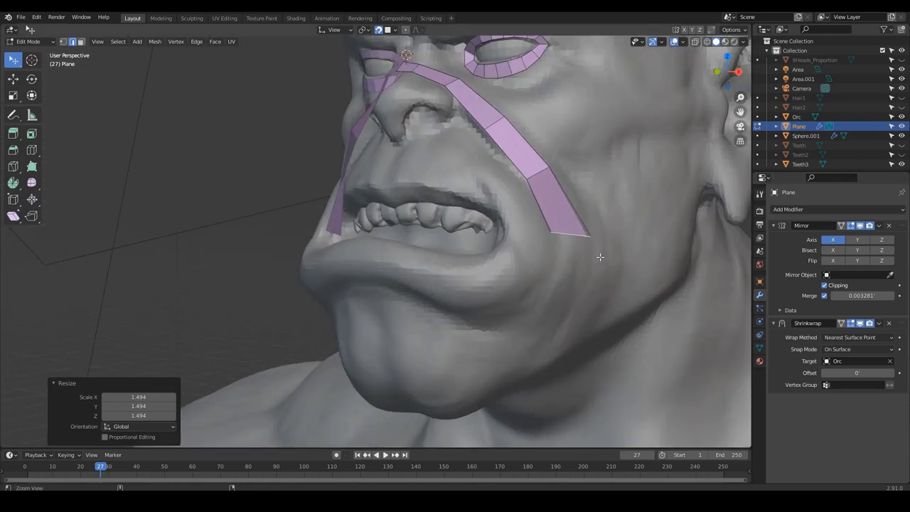
key("e")
left_click(581, 329)
key("r")
left_click(556, 329)
key("e")
left_click(557, 332)
middle_click_drag(557, 332, 577, 334)
left_click(458, 359)
key("e")
left_click(435, 349)
Adjust the individual vertices of the chin strip to follow the sculpted surface around the mouth.
middle_click_drag(459, 358, 419, 344)
key("1")
left_click_drag(425, 355, 450, 355)
middle_click_drag(548, 361, 548, 340)
left_click_drag(548, 340, 566, 342, "alt")
left_click_drag(408, 309, 408, 313)
left_click_drag(451, 316, 457, 316)
left_click_drag(562, 328, 519, 326, "alt")
left_click_drag(518, 293, 525, 299)
left_click_drag(505, 325, 545, 323, "alt")
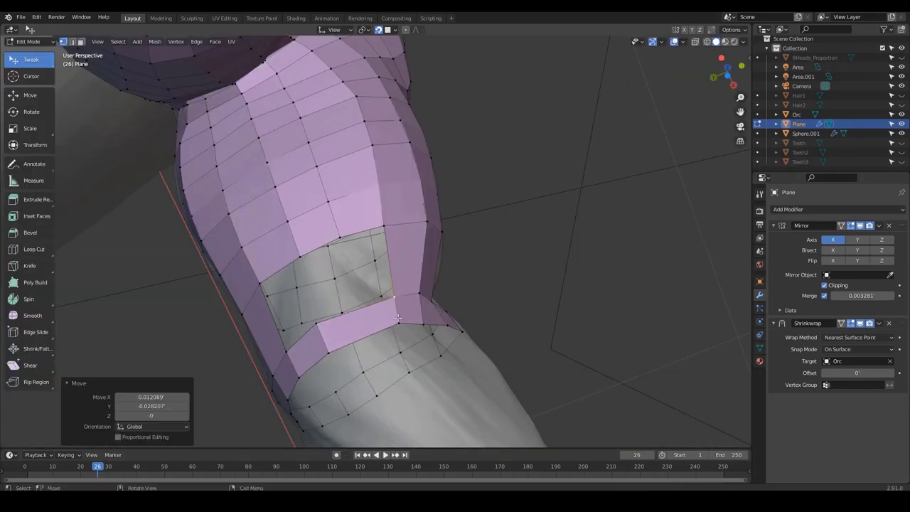
Add a loop cut through the band below the gap in the arm mesh and adjust a vertex on it.
key("ctrl+r")
left_click(356, 313)
middle_click_drag(356, 312, 442, 321)
left_click_drag(428, 345, 435, 338)
middle_click_drag(454, 313, 398, 284)
Fill faces from the open edge of the gap in the arm mesh.
key("2")
left_click(304, 304)
key("f")
key("f")
Dissolve two surplus edges next to the gap in the arm mesh.
left_click(352, 243)
key("x")
left_click(478, 287)
left_click(340, 299)
key("x")
left_click(342, 349)
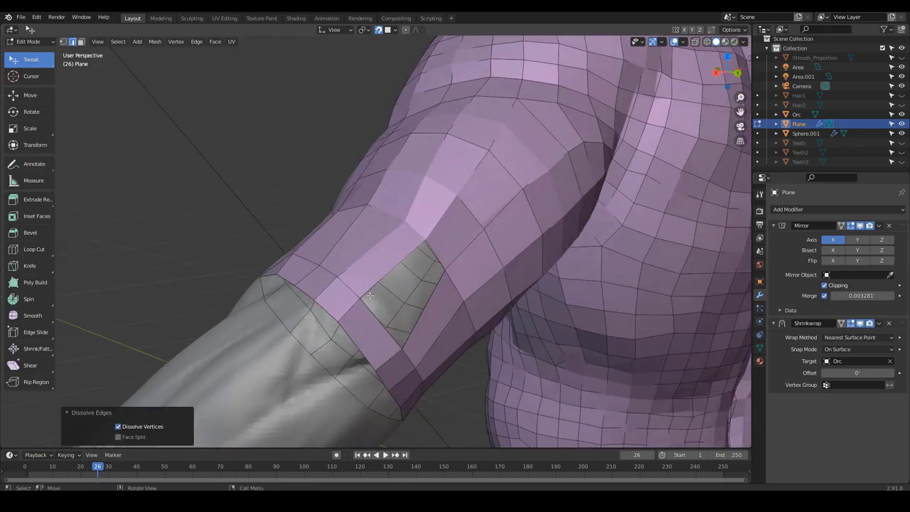
Fill the remaining hole in the arm mesh with faces and even out the surrounding vertices.
left_click_drag(355, 314, 357, 321)
middle_click_drag(470, 327, 427, 320)
left_click_drag(356, 315, 349, 302)
key("f")
middle_click_drag(349, 303, 455, 301)
key("1")
left_click_drag(417, 341, 411, 350)
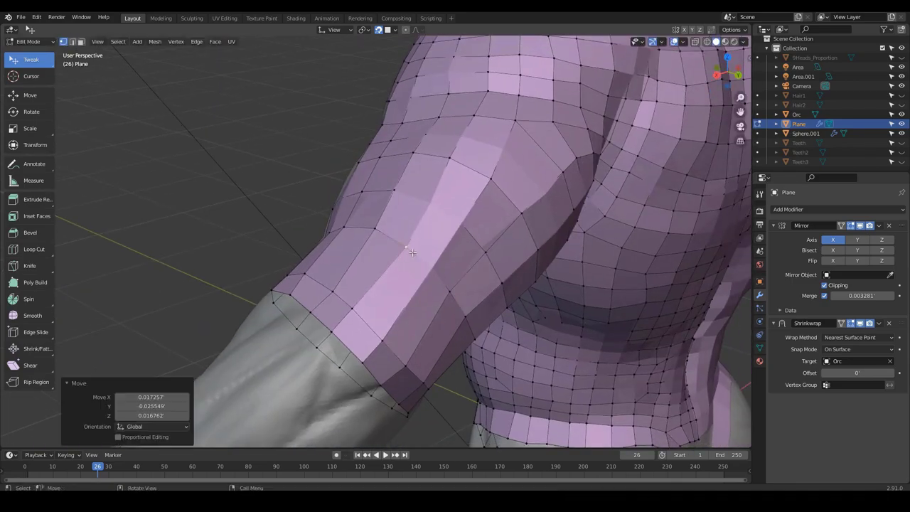
left_click_drag(348, 329, 344, 324)
middle_click_drag(344, 313, 545, 268)
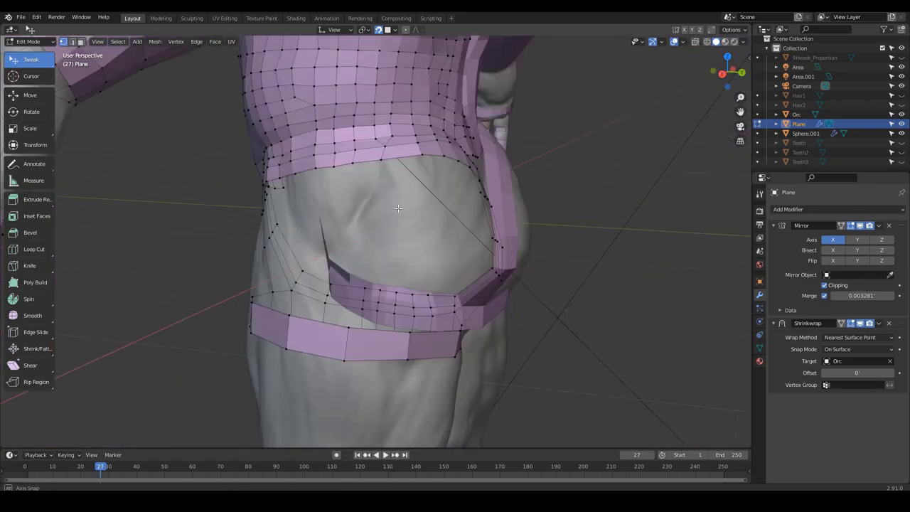
Adjust two vertices along the upper edge of the open buttock area of the body mesh.
middle_click_drag(540, 207, 318, 202)
left_click_drag(377, 174, 377, 175)
left_click_drag(337, 168, 330, 170)
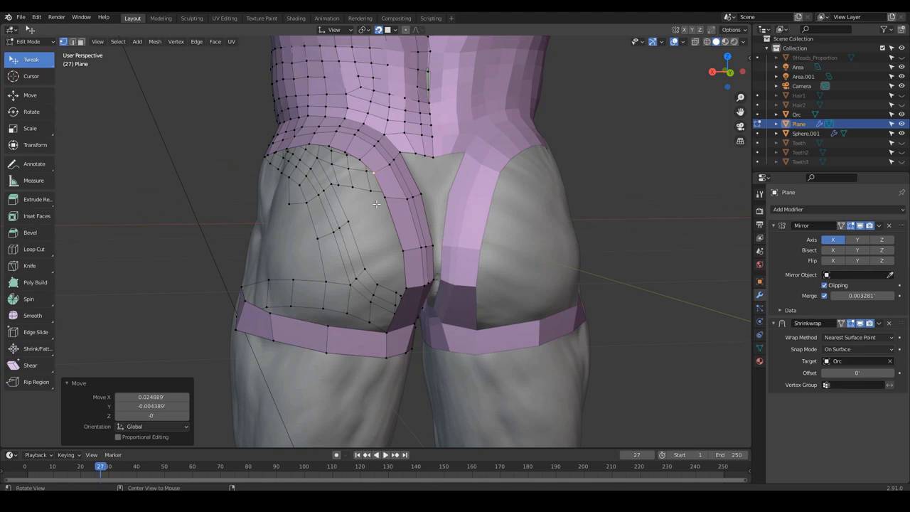
middle_click_drag(350, 196, 604, 213)
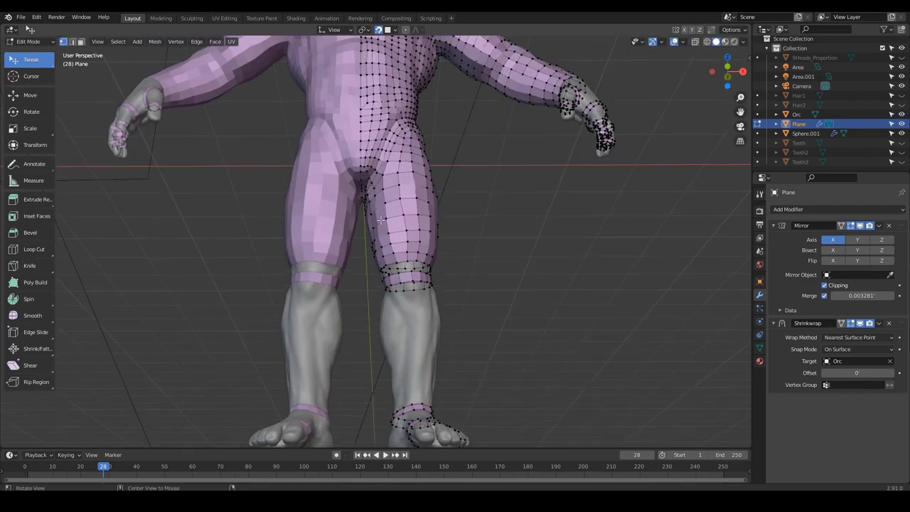
left_click(328, 271)
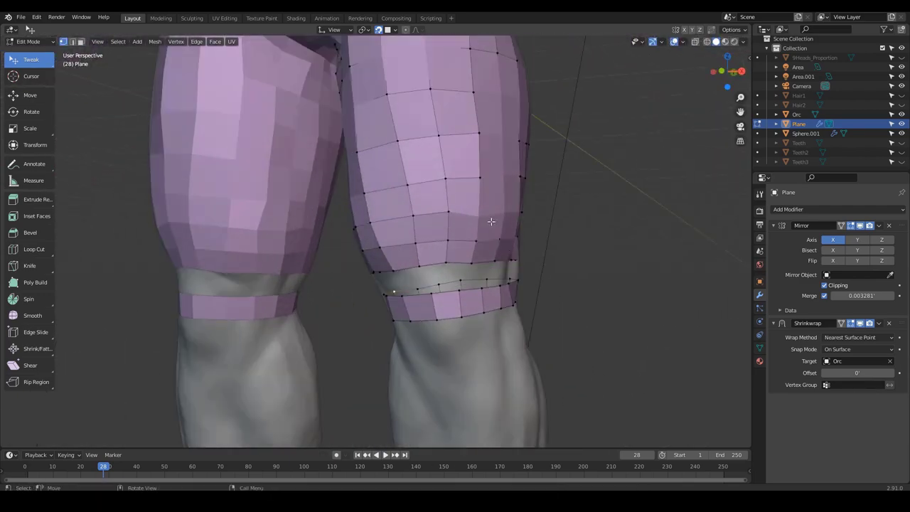
left_click_drag(519, 256, 561, 274, "ctrl+alt")
scroll(561, 274, "up", 1)
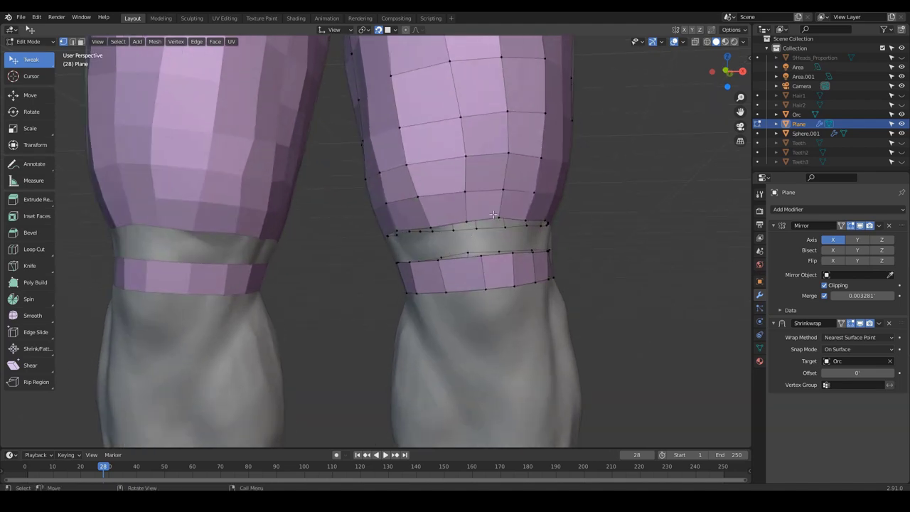
middle_click_drag(492, 216, 505, 235)
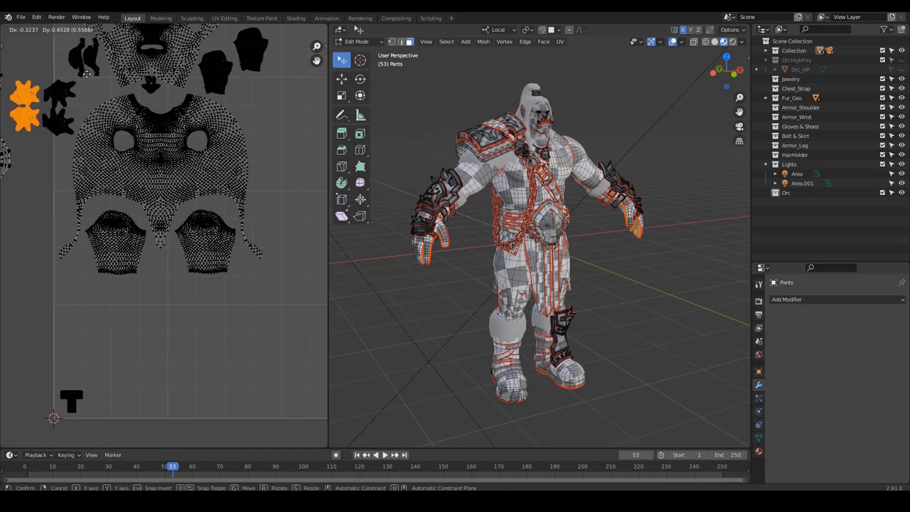
Place the selected hand UV islands beside the other hand islands, outside the UV tile's left edge.
left_click(87, 74)
scroll(257, 232, "up", 2)
left_click_drag(74, 135, 208, 270, "alt")
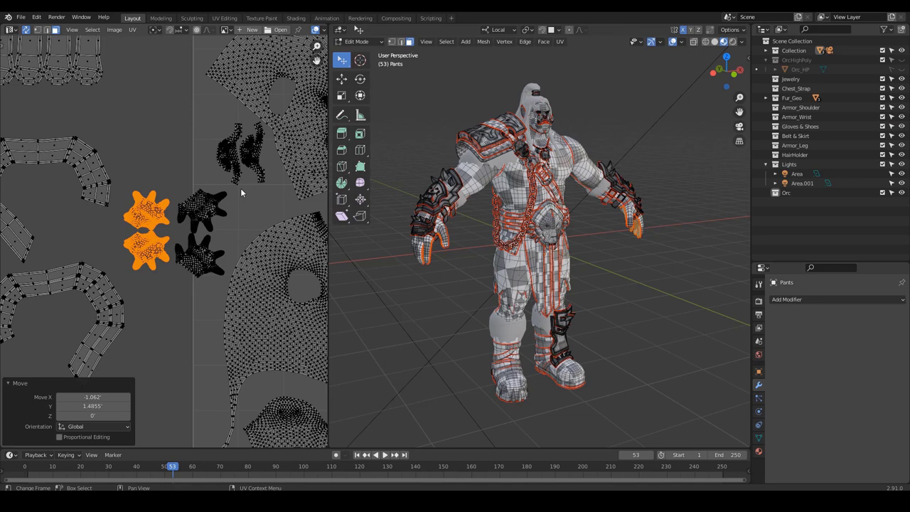
left_click(267, 226)
scroll(267, 222, "down", 2)
left_click_drag(254, 217, 193, 239, "alt")
scroll(150, 208, "up", 1)
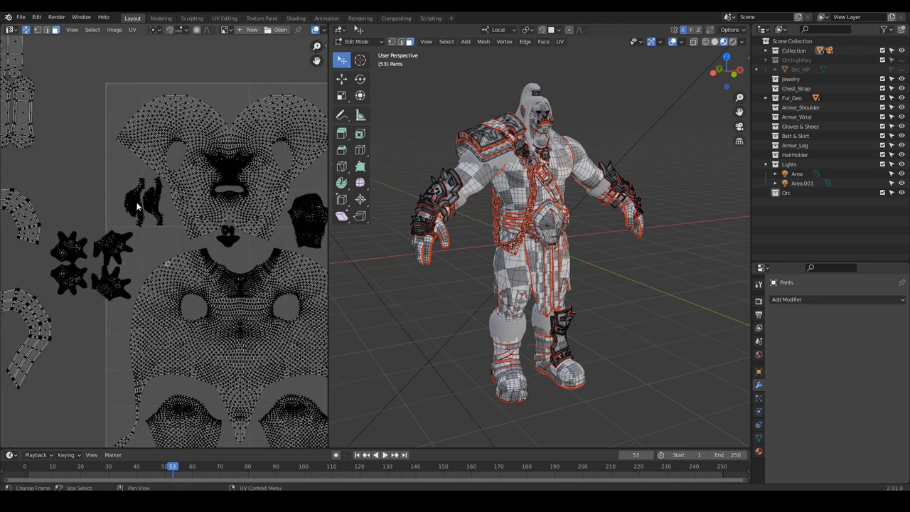
key("l")
key("g")
left_click(123, 104)
key("ctrl+z")
key("ctrl+z")
Select a linked UV island and move it to a new spot in the layout.
key("l")
key("g")
left_click(166, 248)
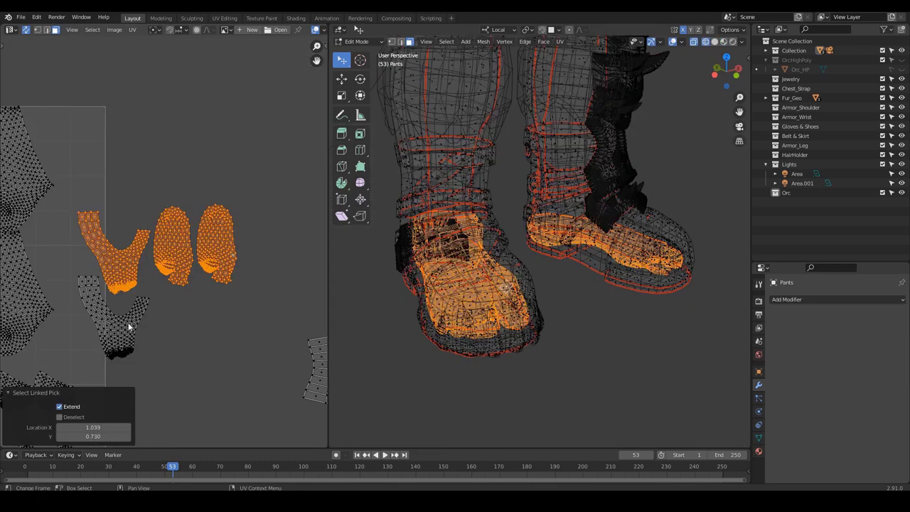
Add the second upper-foot island to the foot UV selection and scale all foot islands by 0.465, then by 0.791.
key("l")
key("s")
left_click(174, 269)
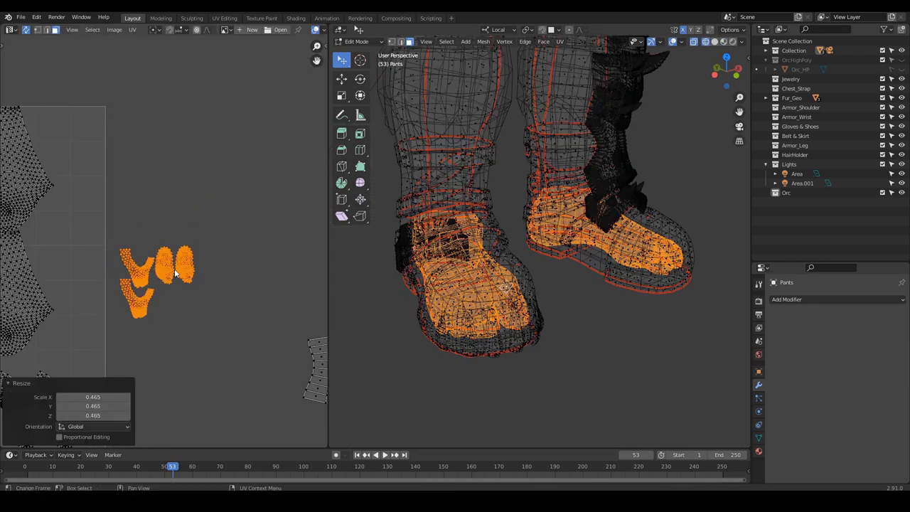
scroll(235, 267, "down", 4)
key("s")
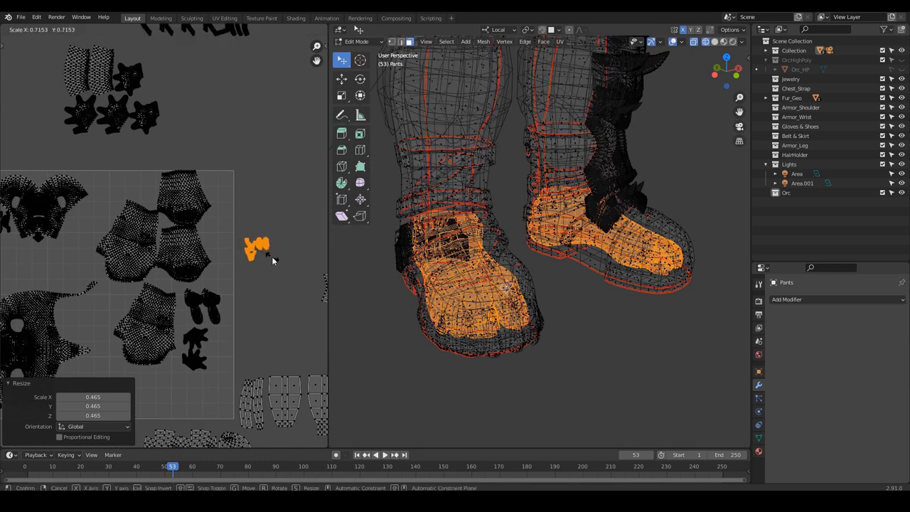
left_click(271, 256)
Move the selected foot UV islands into the tile, beside the head island along the tile's upper edge.
key("g")
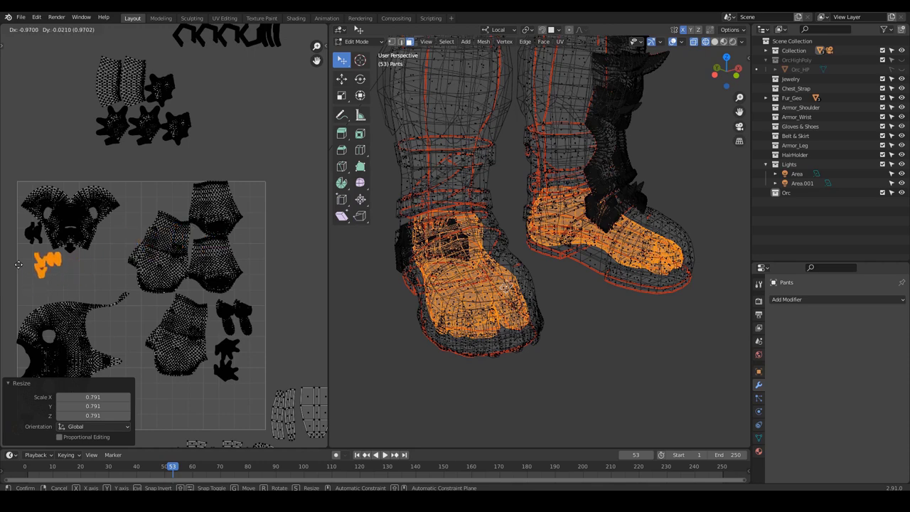
left_click(117, 202)
scroll(118, 202, "up", 2)
key("g")
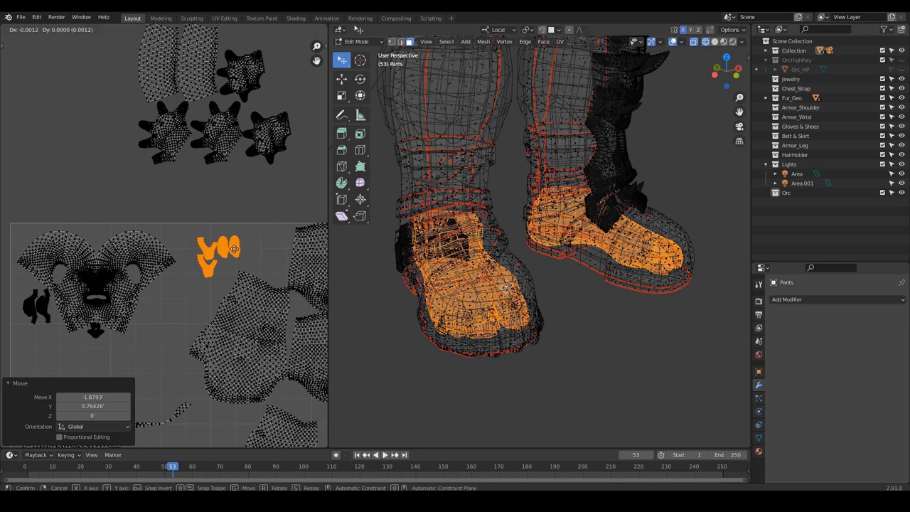
left_click(229, 231)
scroll(250, 241, "up", 1)
key("g")
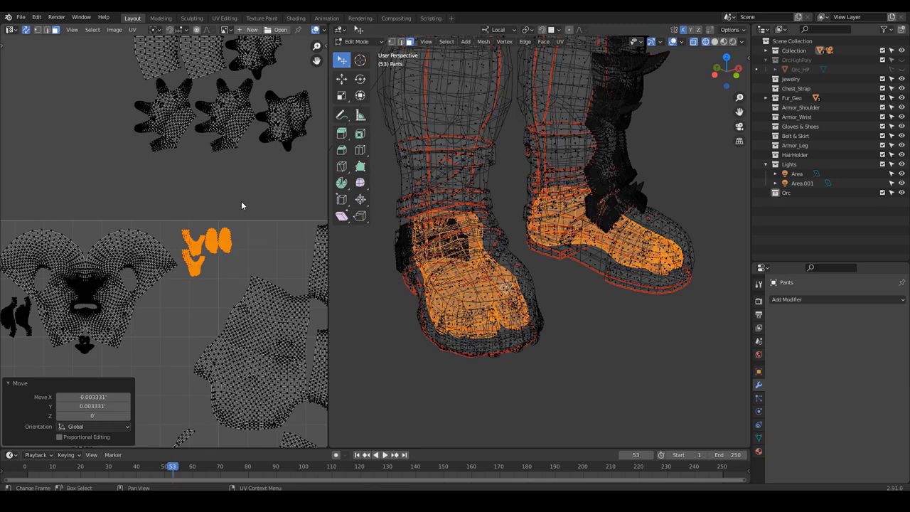
Turn off the wireframe display and check the checker pattern on the legs, boots and rest of the character.
scroll(238, 206, "down", 3)
scroll(526, 299, "down", 3)
key("shift+z")
middle_click_drag(569, 298, 520, 300)
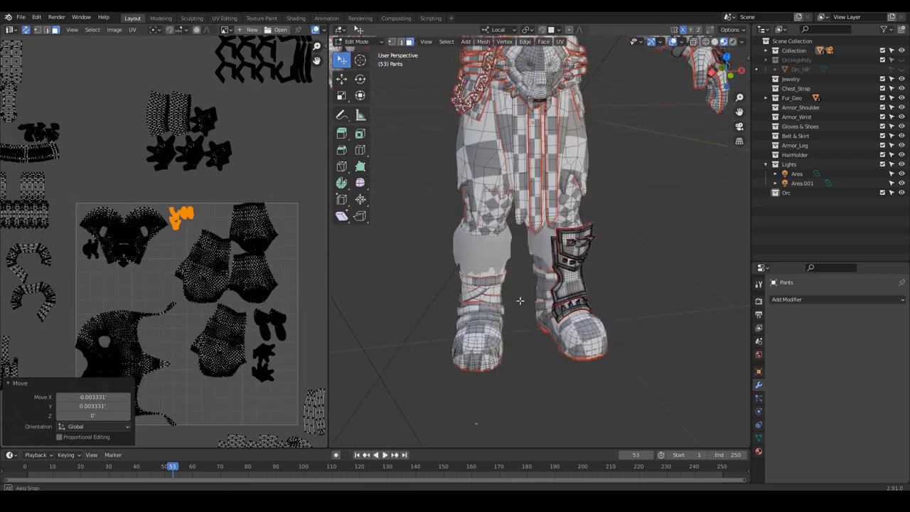
scroll(520, 301, "up", 4)
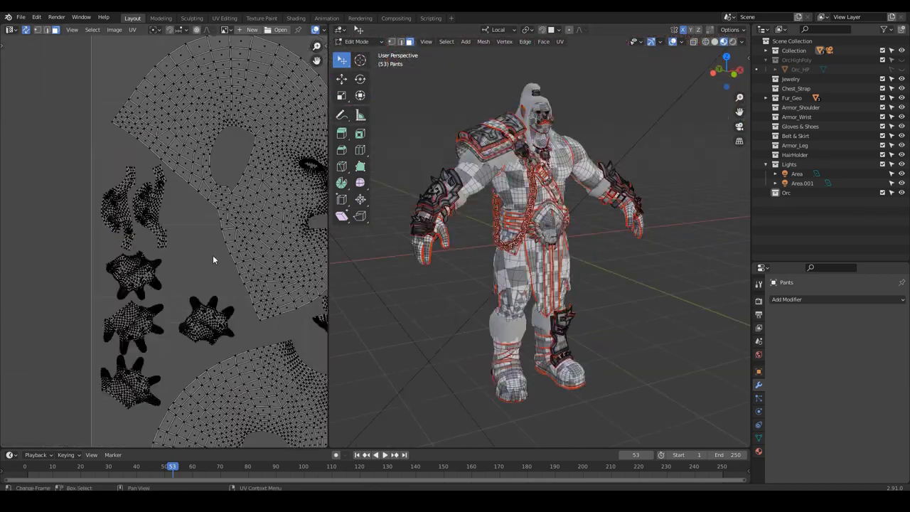
Select all head, body, hand and foot UV islands in the tile, clear the selection and examine the overall layout.
middle_click_drag(213, 254, 149, 217)
scroll(211, 292, "down", 4)
middle_click_drag(202, 345, 167, 431)
left_click_drag(230, 368, 59, 186)
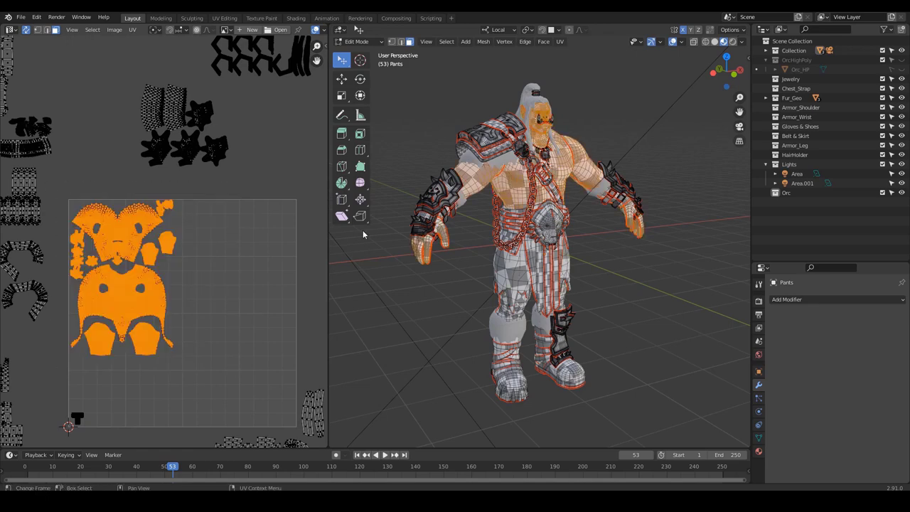
middle_click_drag(604, 293, 576, 300)
left_click_drag(264, 260, 230, 289)
scroll(230, 290, "down", 3)
middle_click_drag(230, 290, 186, 249)
scroll(183, 291, "down", 2)
middle_click_drag(183, 291, 254, 290)
scroll(253, 288, "up", 2)
middle_click_drag(499, 219, 546, 220, "shift")
scroll(524, 263, "up", 2)
scroll(583, 300, "down", 1)
scroll(207, 284, "up", 1)
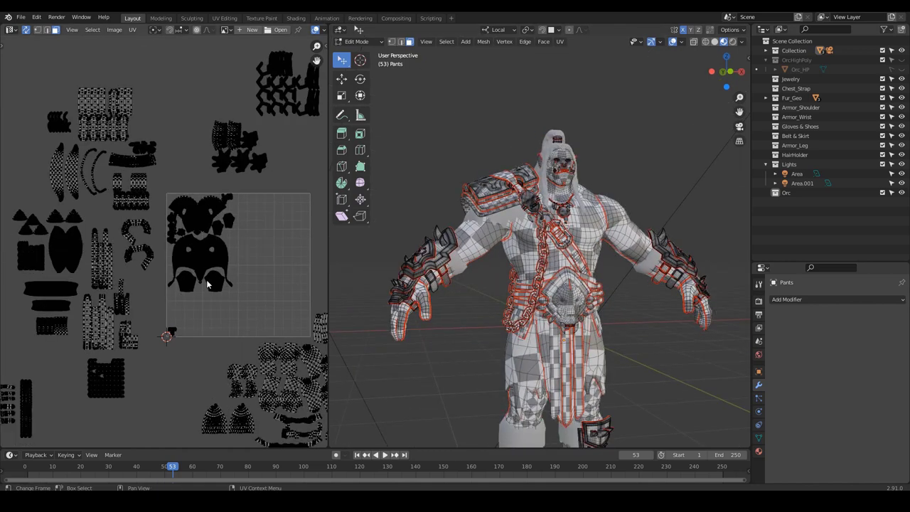
Scale the small T-shaped UV island by 0.651 and tuck it into the tile's lower-left corner.
scroll(207, 283, "up", 1)
scroll(259, 302, "up", 2)
middle_click_drag(266, 308, 276, 361)
scroll(111, 414, "up", 3)
middle_click_drag(111, 413, 71, 270)
scroll(112, 314, "up", 2)
key("l")
middle_click_drag(115, 314, 168, 304)
scroll(166, 292, "up", 1)
key("s")
left_click(177, 298)
key("g")
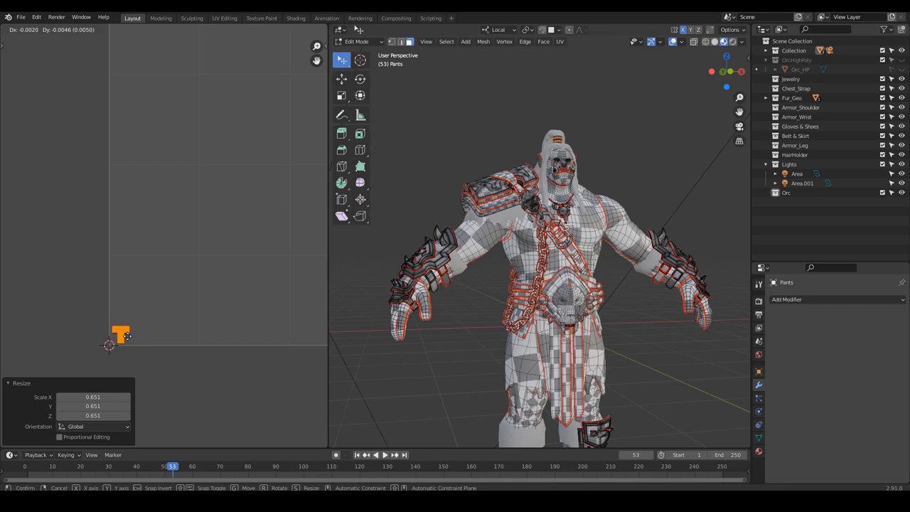
key("alt+a")
Scale the head, body, hand and foot UV islands together by 0.780 and move them toward the tile's upper-left corner.
scroll(173, 263, "down", 8)
middle_click_drag(229, 180, 166, 319)
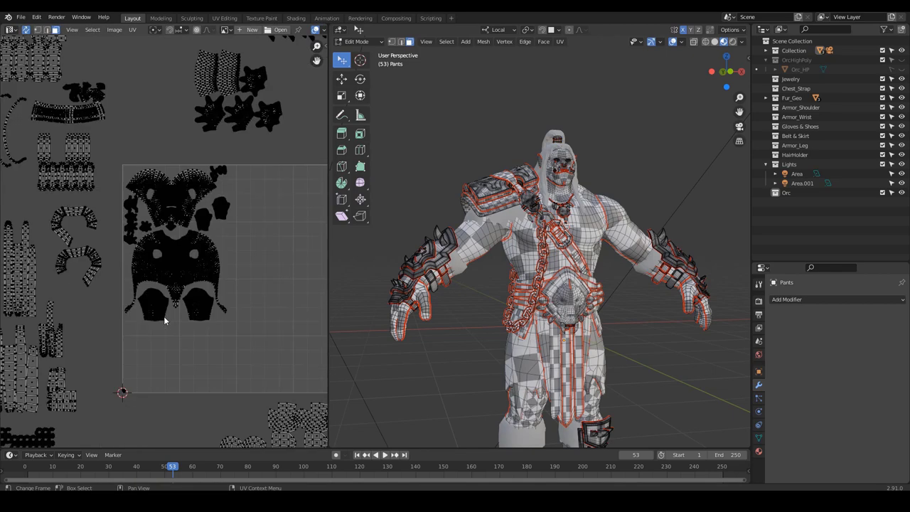
key("b")
left_click_drag(265, 339, 119, 147)
scroll(162, 220, "up", 1)
key("s")
left_click(166, 226)
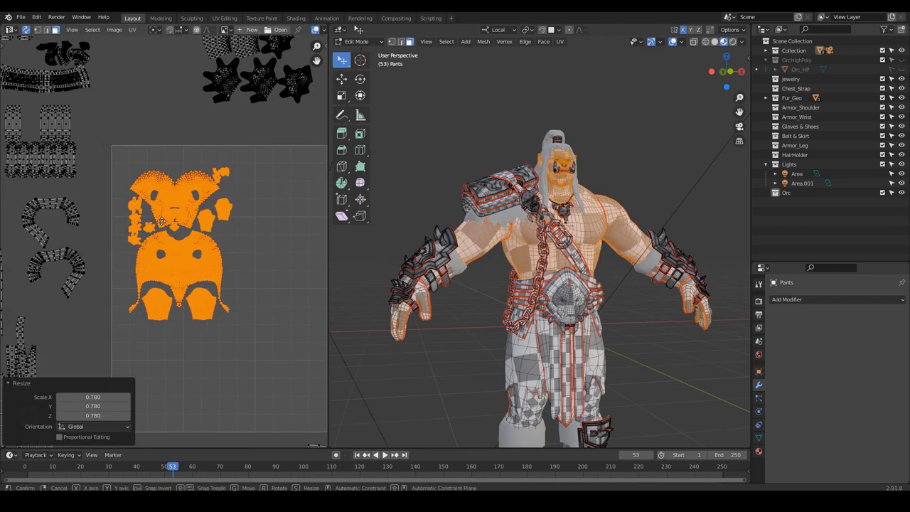
key("g")
left_click(151, 205)
key("alt+a")
scroll(255, 273, "down", 4)
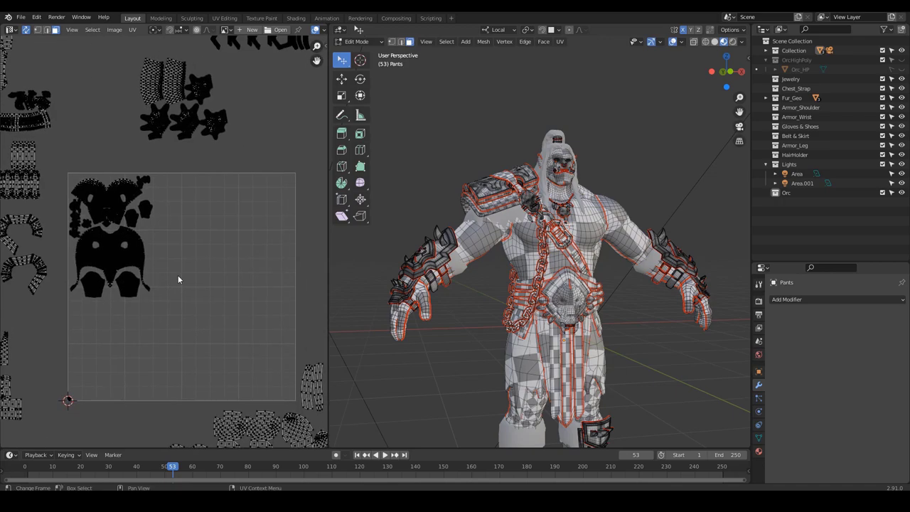
Select the large group of shoulder armor UV islands outside the tile and examine where it sits on the model.
middle_click_drag(158, 225, 245, 321)
scroll(491, 195, "up", 4)
middle_click_drag(490, 194, 543, 260, "shift")
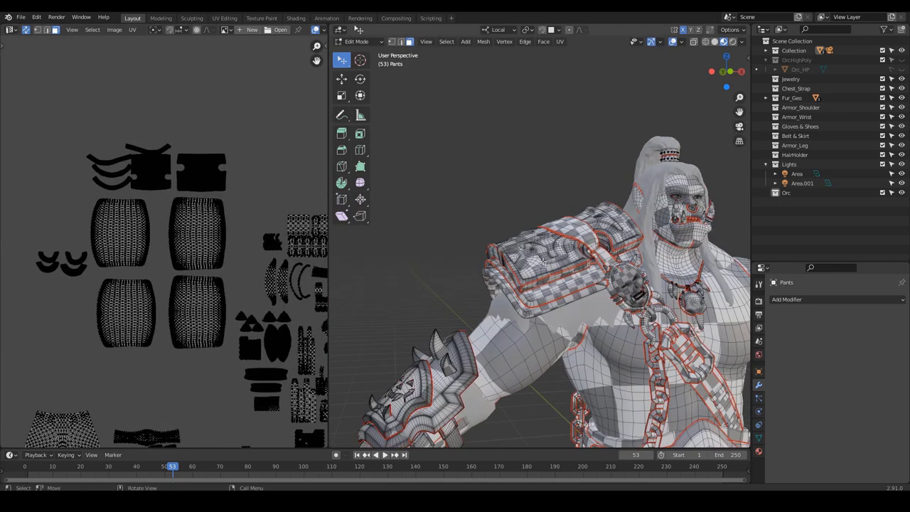
scroll(213, 220, "down", 1)
left_click_drag(50, 139, 221, 347)
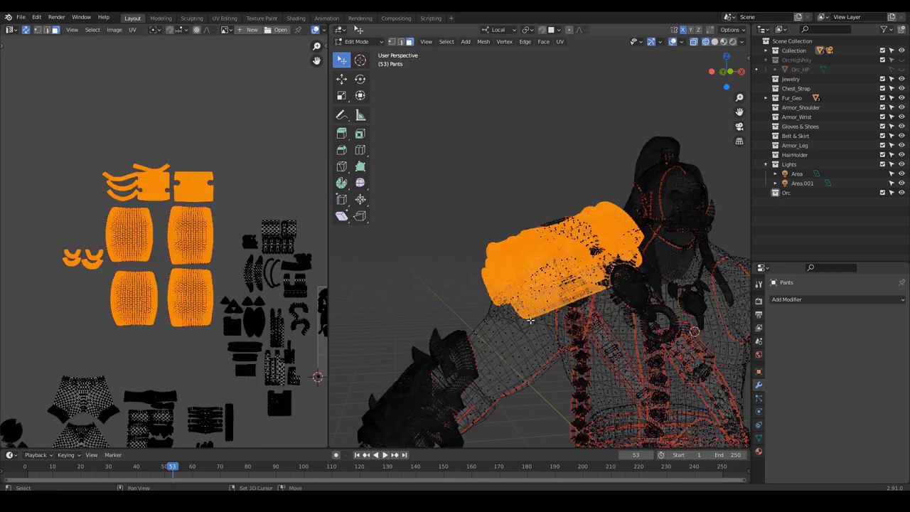
scroll(227, 276, "down", 3)
middle_click_drag(227, 276, 184, 237)
scroll(181, 245, "up", 2)
middle_click_drag(427, 299, 408, 246, "shift")
middle_click_drag(227, 262, 170, 239)
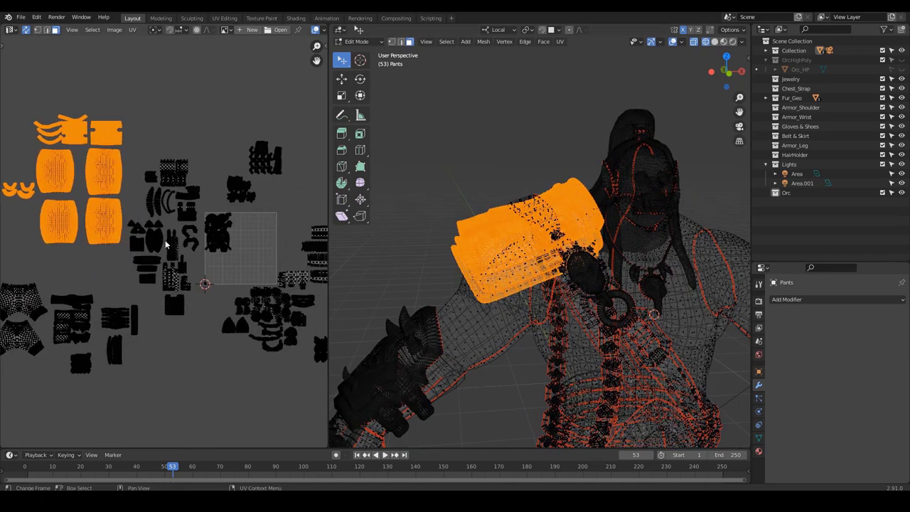
scroll(73, 171, "up", 3)
middle_click_drag(73, 171, 127, 249)
scroll(127, 249, "up", 3)
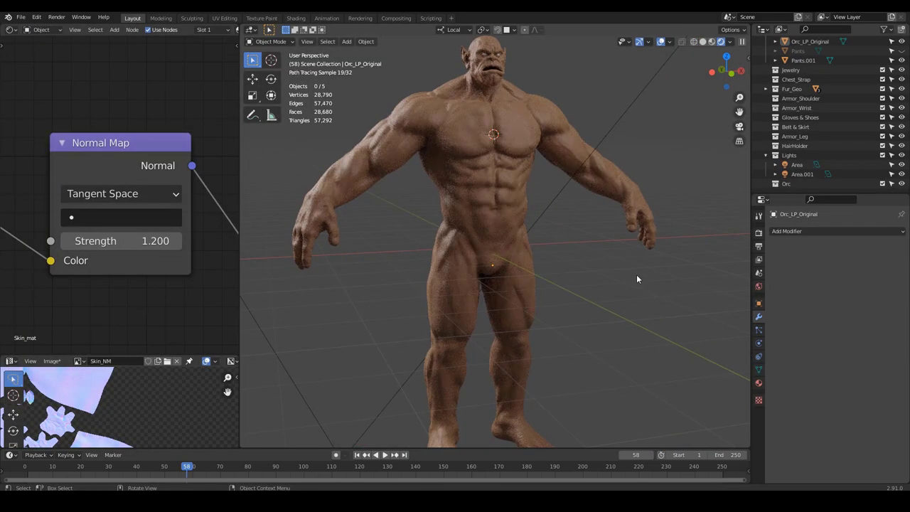
Select the Area.001 light and change its power in the light settings.
middle_click_drag(636, 279, 586, 248)
scroll(586, 248, "down", 3)
left_click(388, 138)
middle_click_drag(551, 294, 657, 269)
left_click(759, 344)
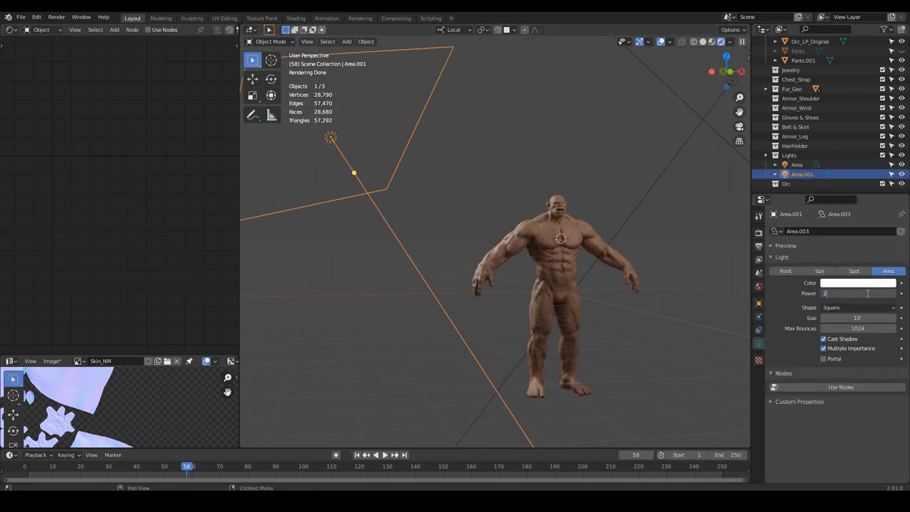
middle_click_drag(690, 190, 690, 217)
Select the other area light, named Area, and adjust its power.
left_click(622, 139)
scroll(690, 217, "up", 2)
middle_click_drag(592, 310, 605, 313)
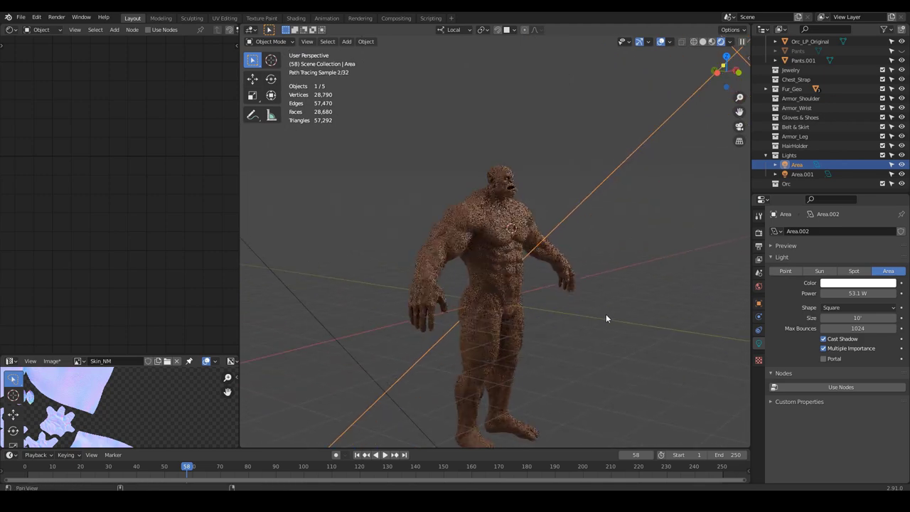
left_click_drag(856, 293, 875, 293)
middle_click_drag(675, 298, 600, 332)
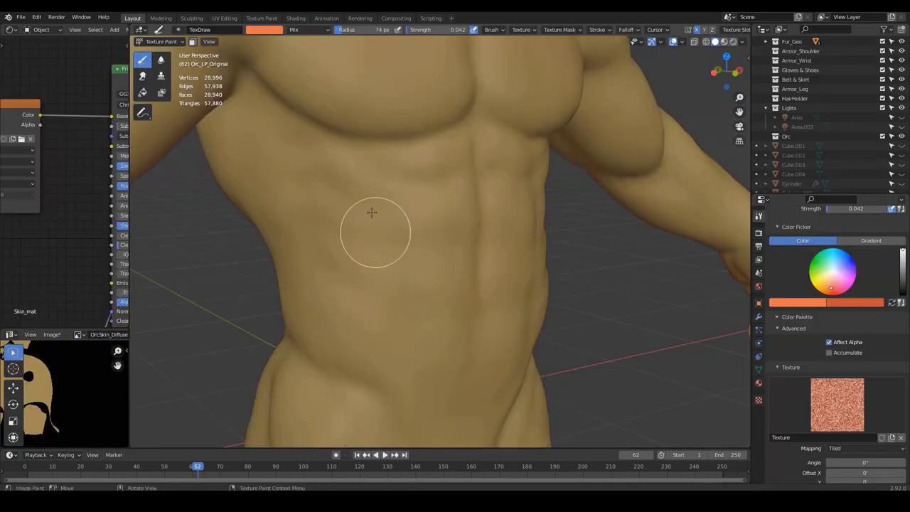
Examine the painted skin around the orc's abdomen, back, hips and thighs.
middle_click_drag(335, 249, 502, 116)
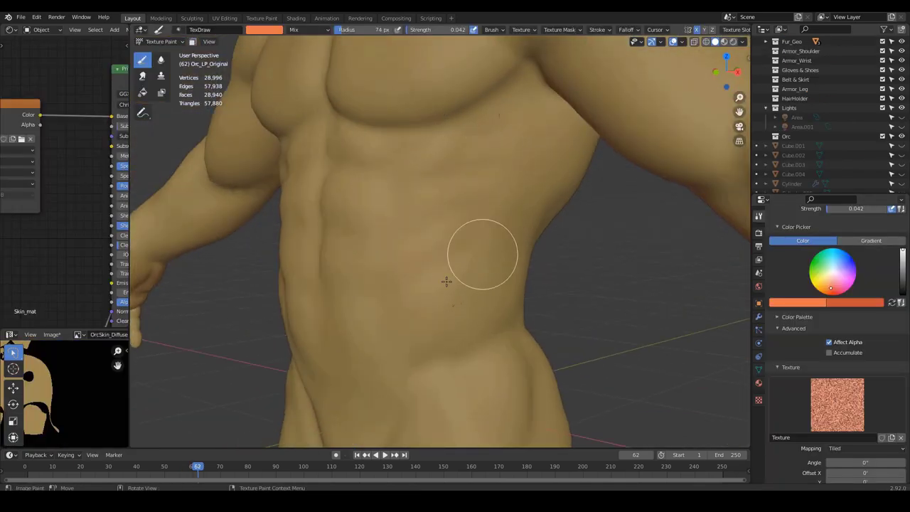
mouse_move(341, 319)
middle_mouse_down()
mouse_move(426, 251)
mouse_move(358, 142)
middle_mouse_up()
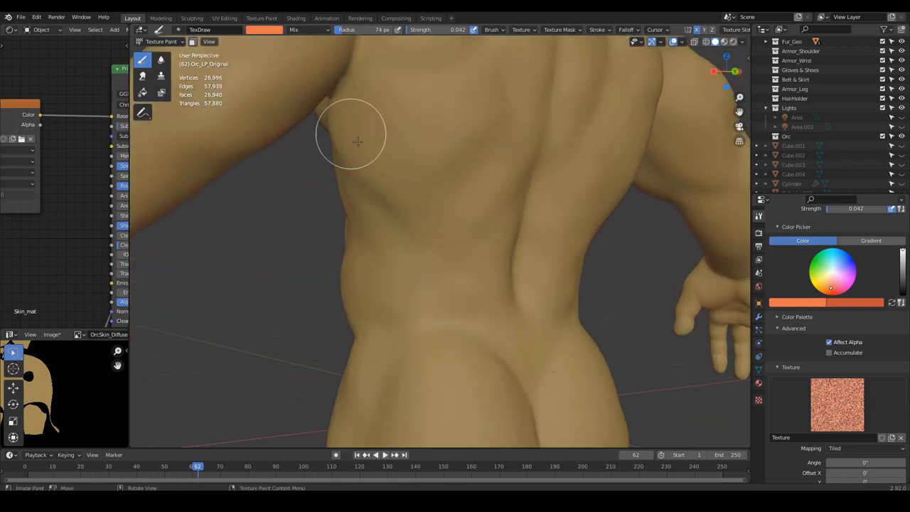
middle_click_drag(520, 347, 515, 258)
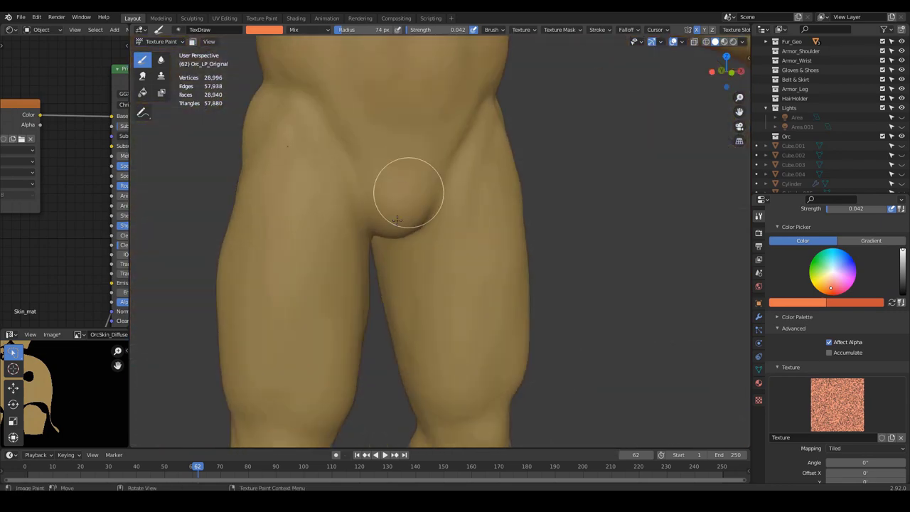
middle_click_drag(397, 220, 492, 211)
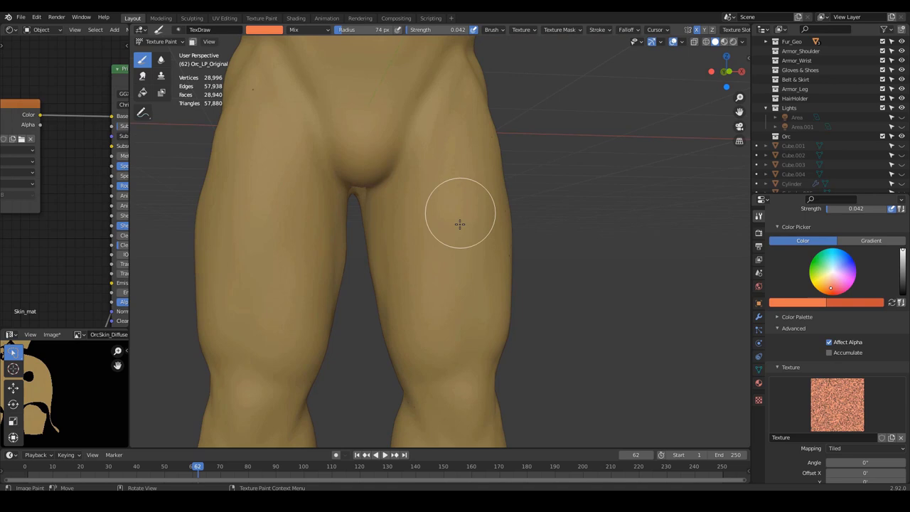
mouse_move(497, 287)
middle_mouse_down()
mouse_move(504, 307)
mouse_move(502, 234)
middle_mouse_up()
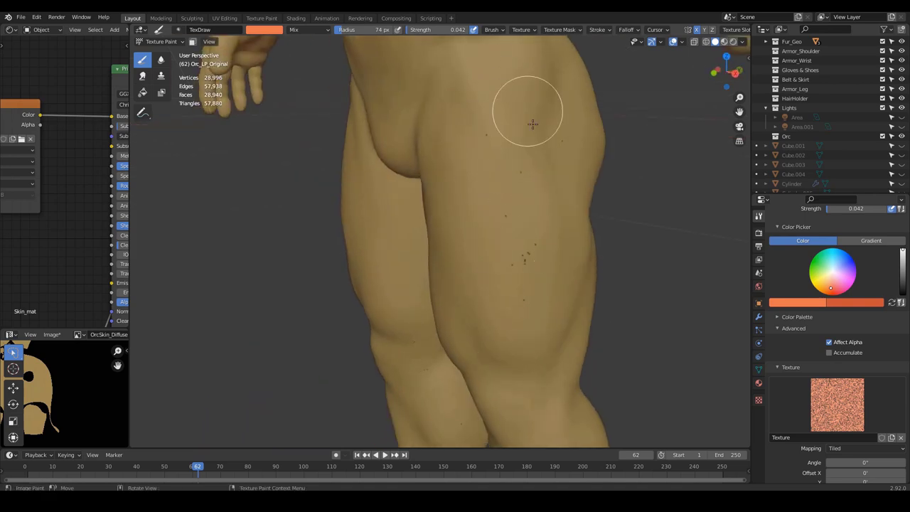
middle_click_drag(532, 125, 524, 275)
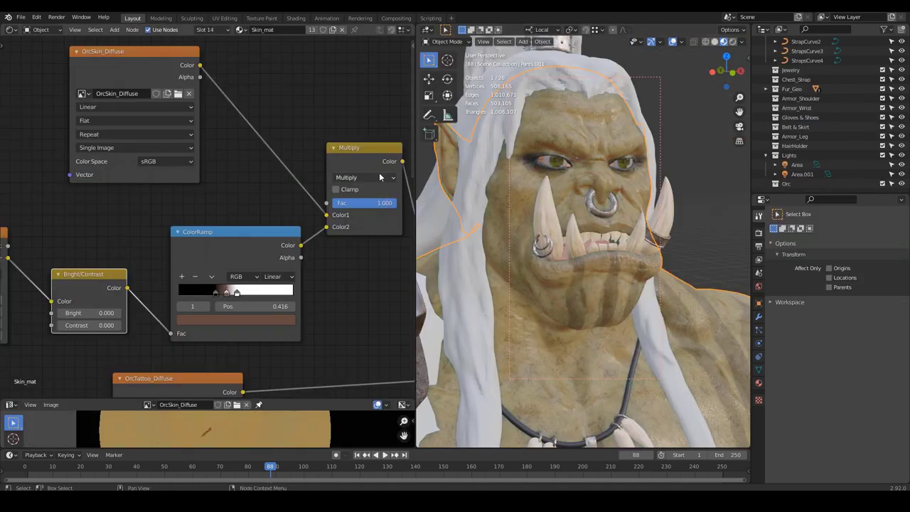
Set the skin material's Multiply node to Mix blending and the Bright/Contrast node's contrast to 1.900.
left_click(380, 177)
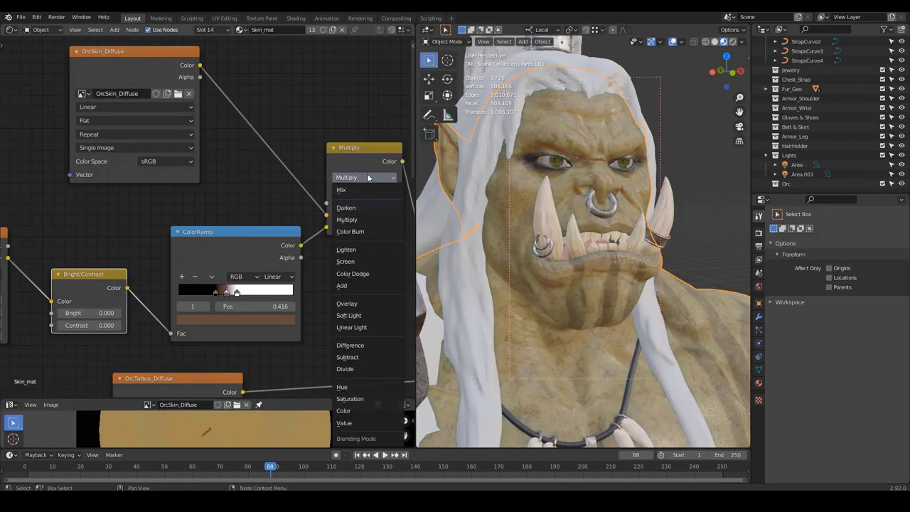
left_click(368, 191)
middle_click_drag(535, 330, 533, 213, "shift")
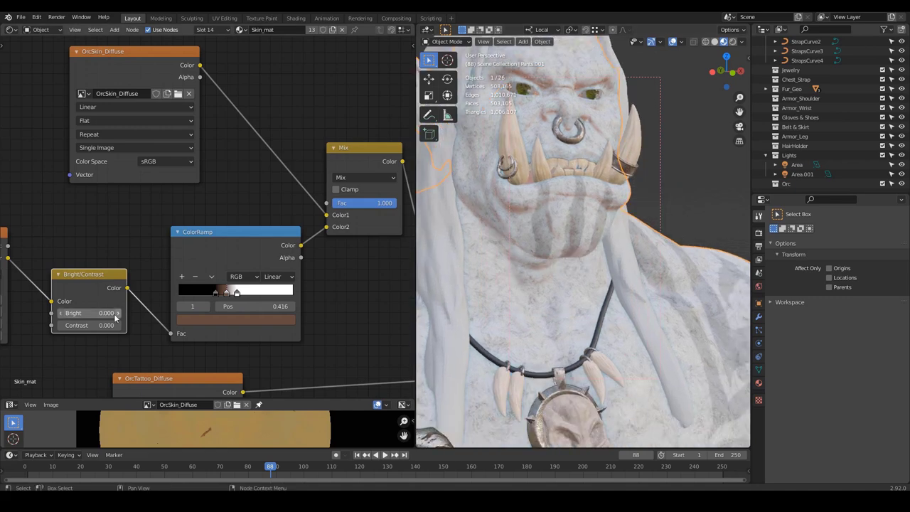
middle_click_drag(79, 279, 89, 252)
mouse_move(120, 274)
left_mouse_down()
mouse_move(141, 274)
mouse_move(128, 285)
left_mouse_up()
key("Escape")
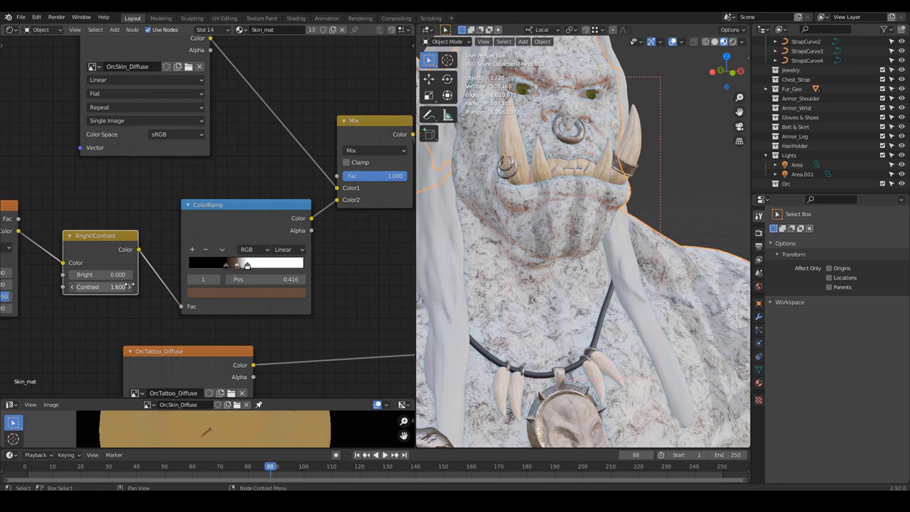
middle_click_drag(393, 151, 349, 183)
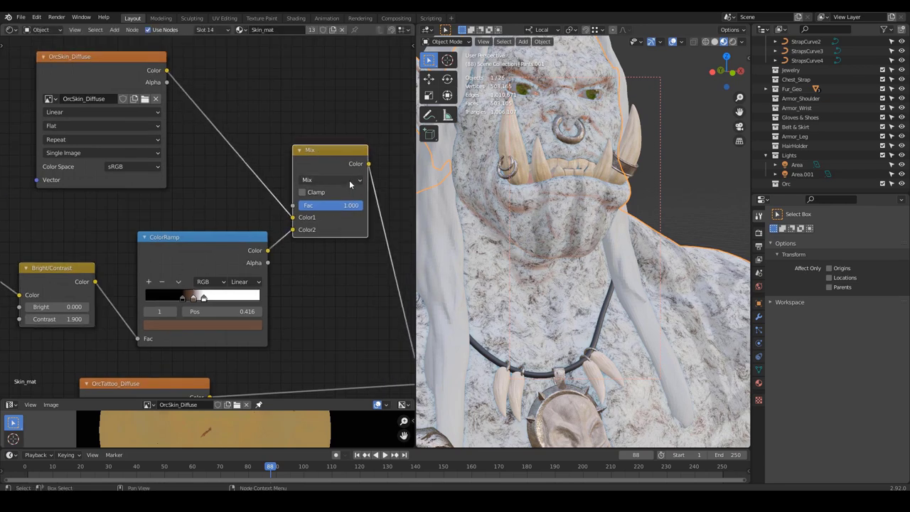
Set the skin's mix node to Multiply blending with a factor of 0.442 and check the face.
left_click(331, 180)
left_click(321, 223)
middle_click_drag(469, 252, 471, 280)
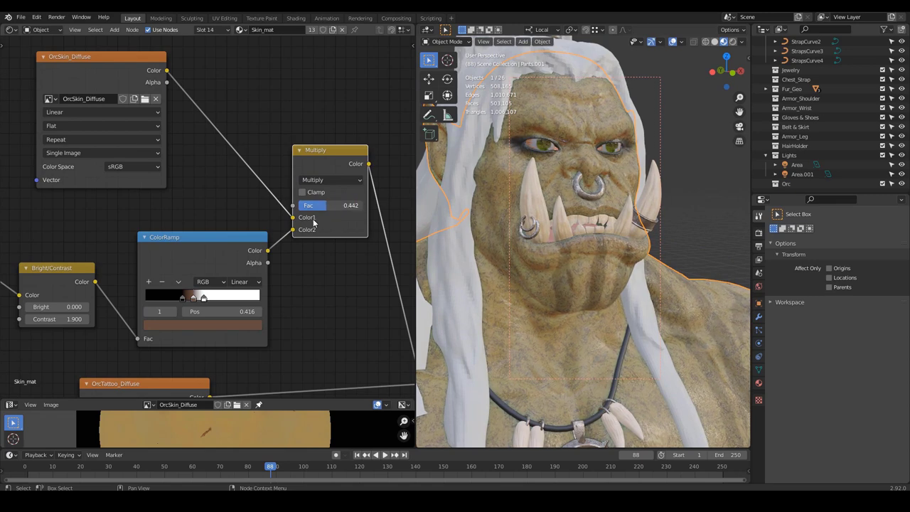
middle_click_drag(540, 313, 573, 299)
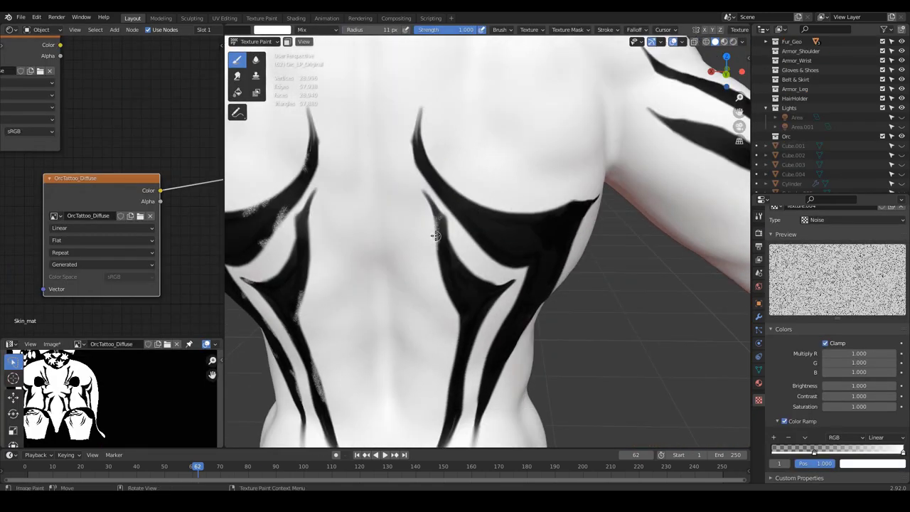
Paint grainy white wear along the edges of the back tattoo's upper band and inner stripe.
left_click_drag(467, 206, 487, 213)
left_click_drag(426, 153, 431, 168)
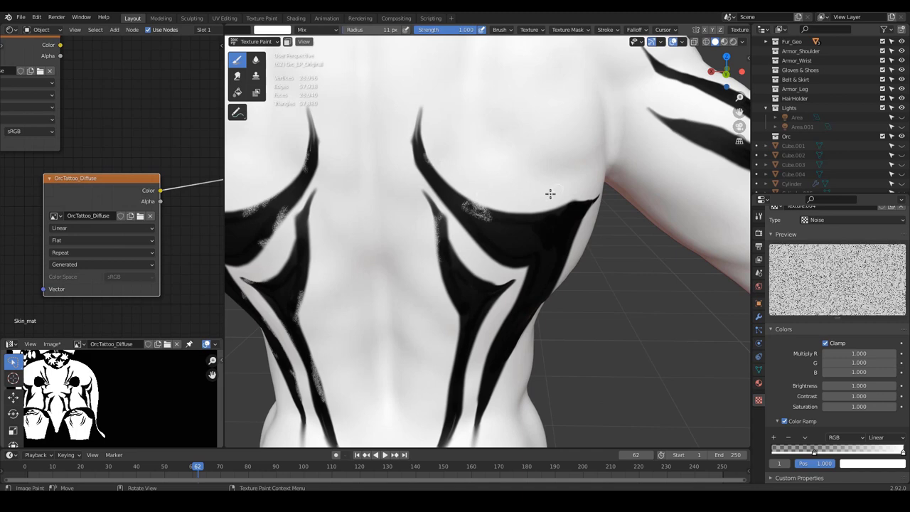
left_click_drag(551, 212, 534, 221)
left_click_drag(481, 279, 492, 283)
middle_click_drag(521, 320, 500, 177, "shift")
left_click_drag(444, 197, 439, 254)
middle_click_drag(477, 222, 475, 209)
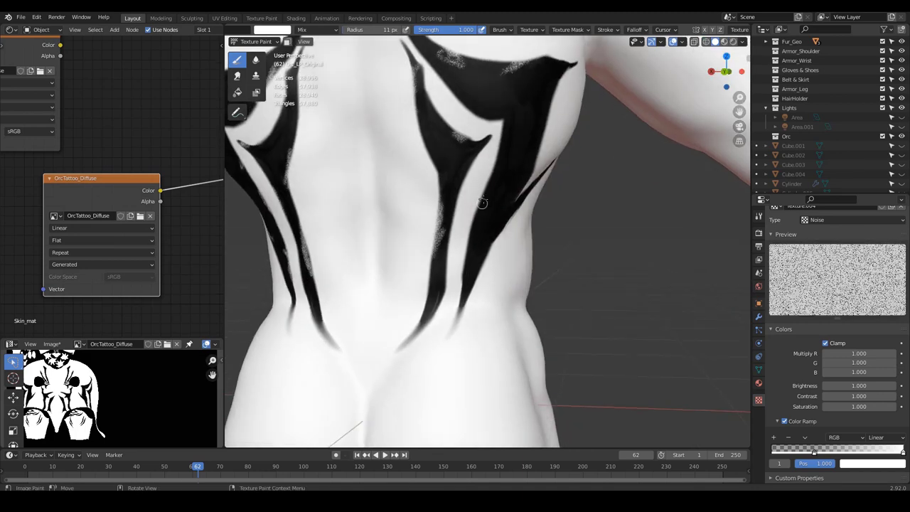
Roughen the outer edges of the back tattoo along the flank with grainy white strokes, undoing the first stroke.
left_click_drag(482, 202, 470, 250)
key("ctrl+z")
left_click_drag(492, 175, 490, 188)
middle_click_drag(506, 182, 472, 175)
left_click_drag(520, 121, 520, 158)
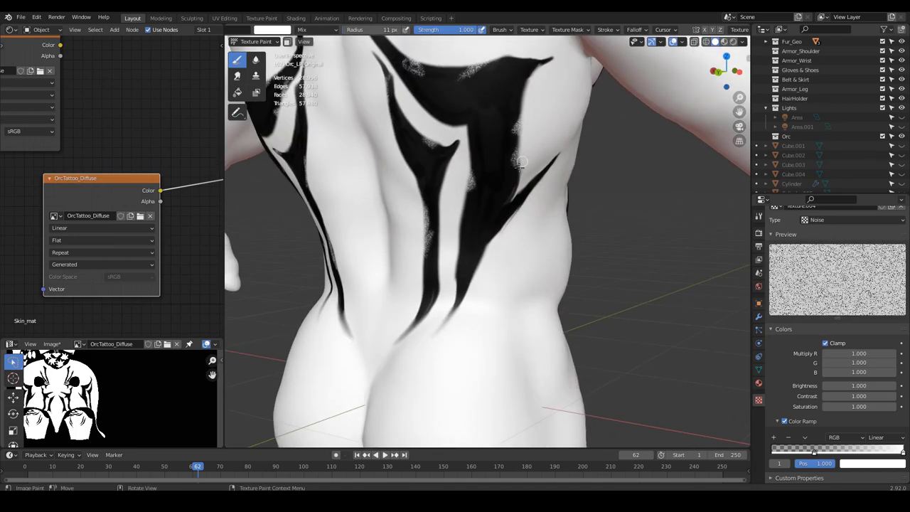
middle_click_drag(535, 174, 489, 182)
middle_click_drag(497, 196, 499, 229, "shift")
left_click_drag(509, 244, 491, 258)
Paint a grainy white wear stroke along the edge of the upper-arm tattoo stripe.
scroll(519, 247, "down", 2)
middle_click_drag(526, 232, 531, 225, "shift")
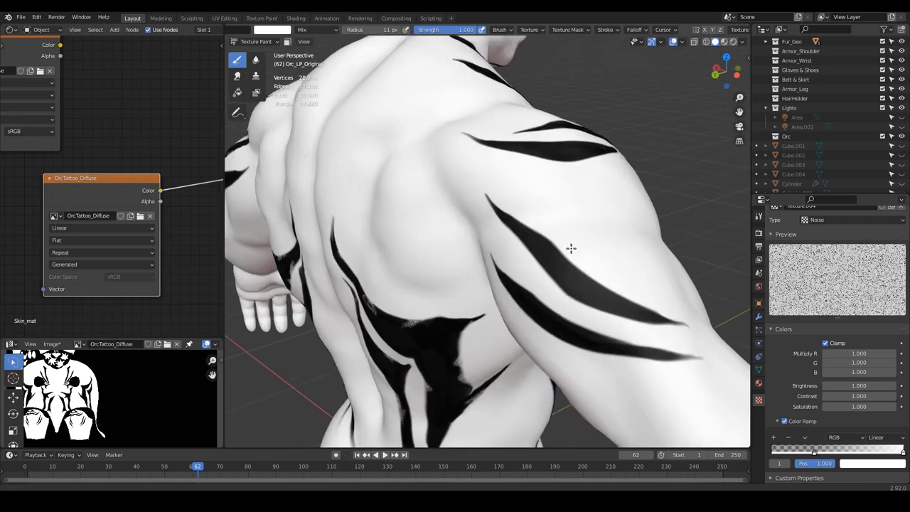
mouse_move(571, 248)
left_mouse_down()
mouse_move(559, 246)
mouse_move(613, 292)
left_mouse_up()
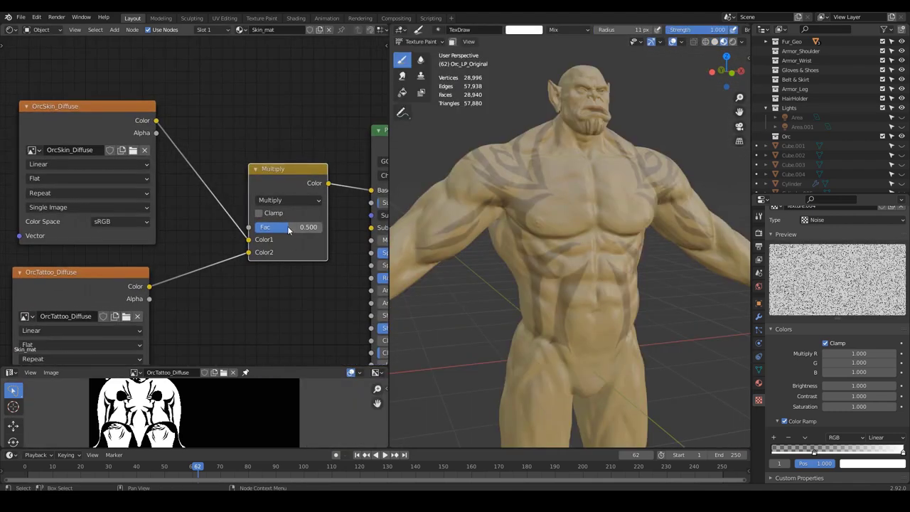
Lower the blend factor of the skin's Multiply node to fade the tattoos.
mouse_move(287, 229)
left_mouse_down()
mouse_move(256, 230)
mouse_move(319, 226)
mouse_move(256, 227)
left_mouse_up()
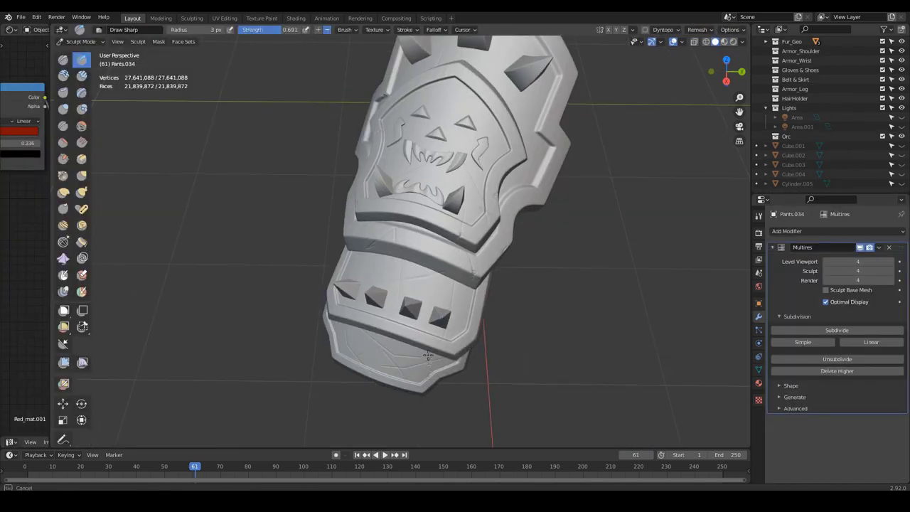
Examine the sculpted scratches and plate edges of the leg armor from several sides.
middle_click_drag(427, 355, 535, 215)
middle_click_drag(490, 293, 496, 188)
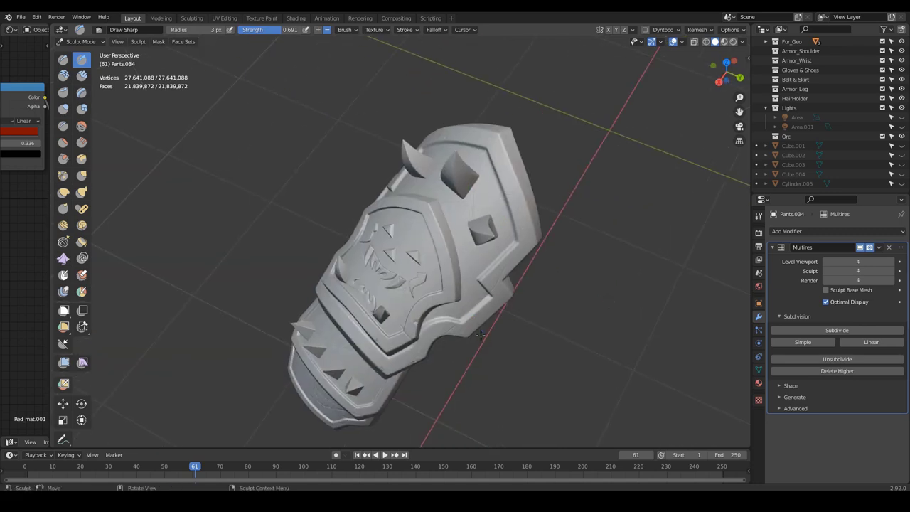
mouse_move(481, 336)
middle_mouse_down()
mouse_move(526, 218)
mouse_move(510, 239)
mouse_move(498, 214)
middle_mouse_up()
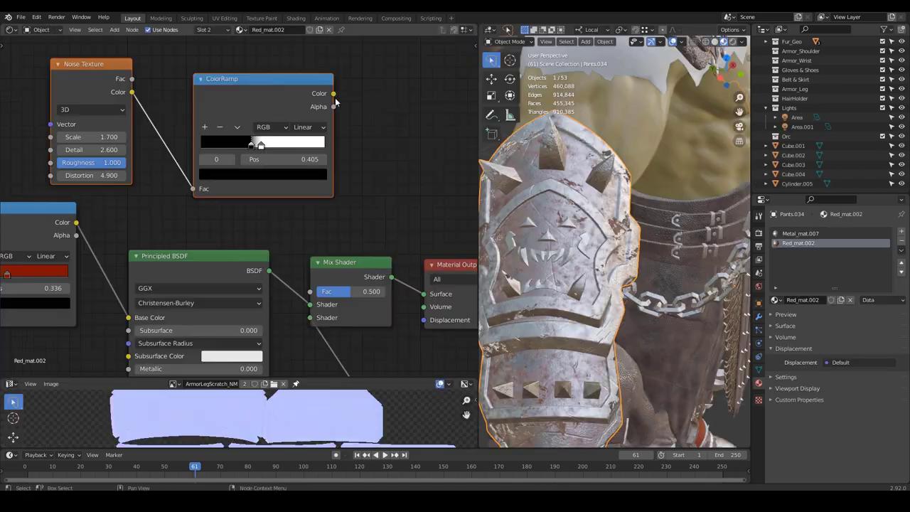
Drive the red material's Mix Shader factor with the noise ColorRamp, inverted to white-to-black with its white stop near 0.427.
left_click_drag(310, 296, 311, 292)
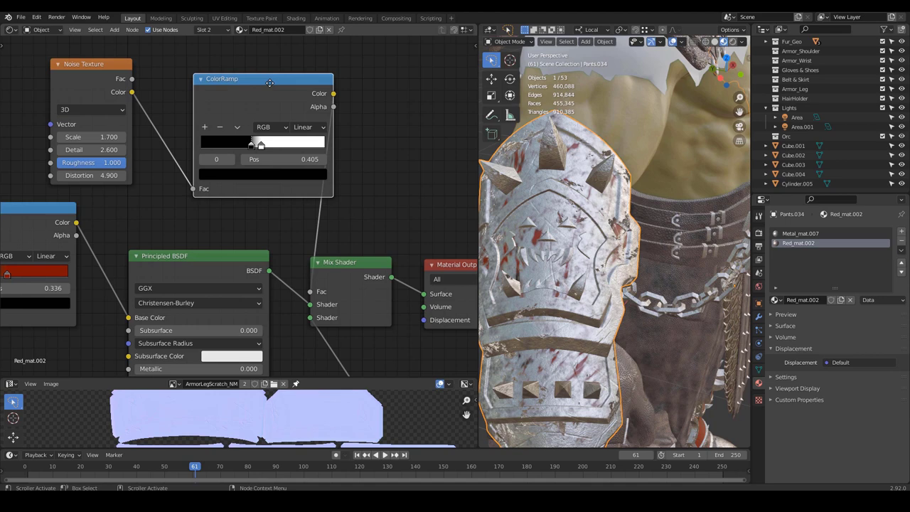
left_click_drag(269, 83, 248, 87)
scroll(224, 159, "up", 3)
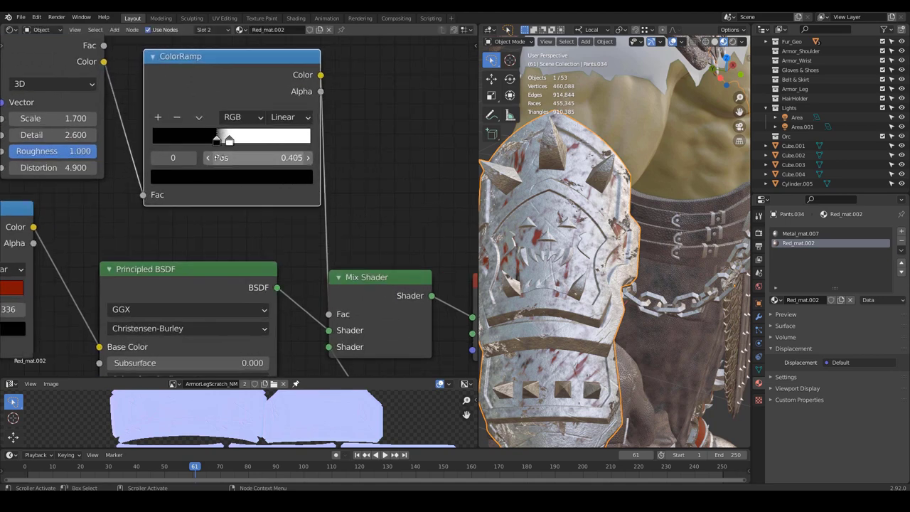
middle_click_drag(239, 148, 263, 185)
left_click_drag(253, 180, 232, 181)
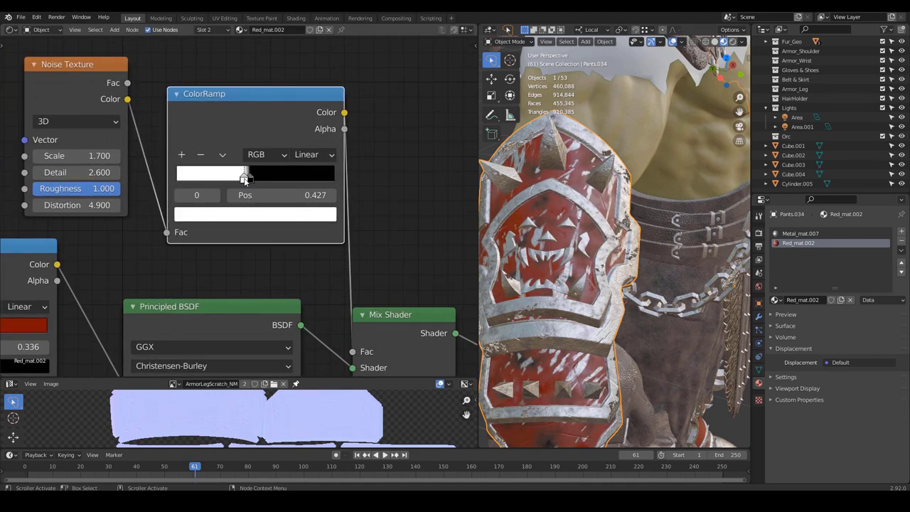
left_click_drag(246, 179, 247, 178)
scroll(247, 178, "down", 3)
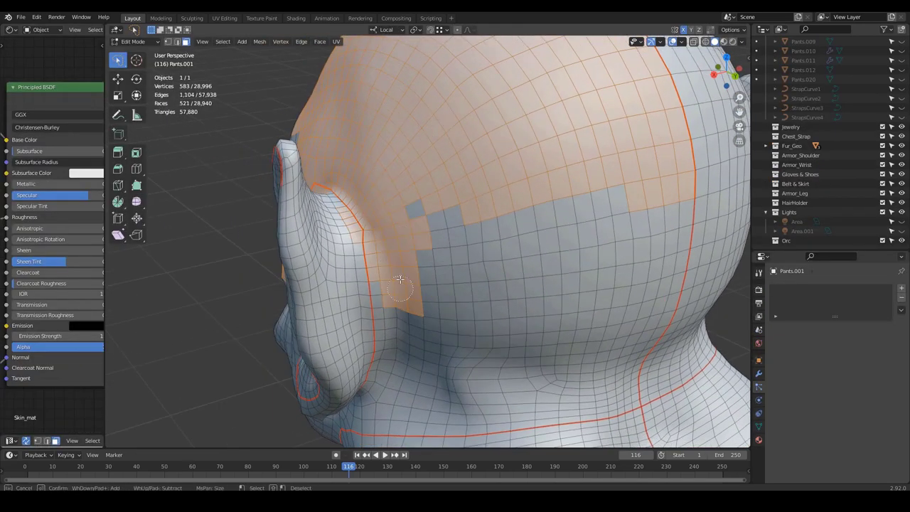
Extend the scalp face selection behind the ear and across the back of the head.
left_click_drag(399, 280, 629, 189)
middle_click_drag(577, 268, 539, 192)
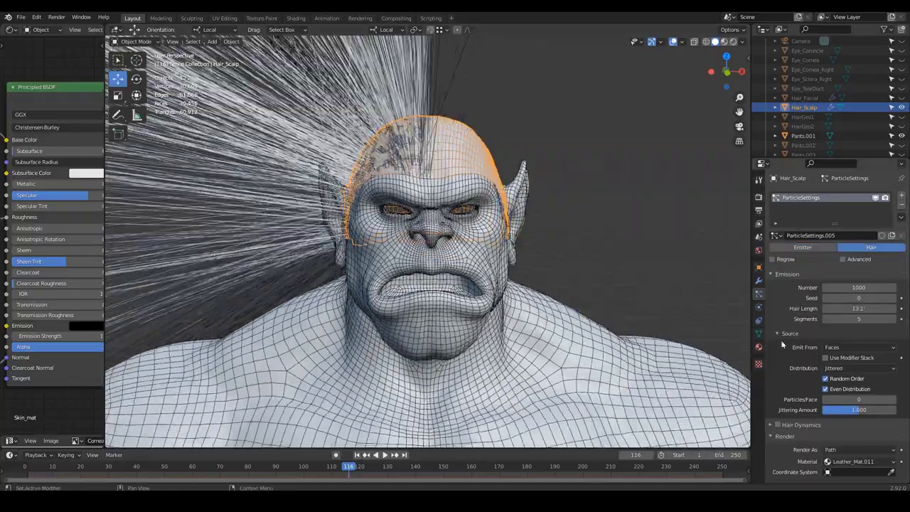
Make the Hair_Scalp particles use the modifier stack and adjust their hair length.
left_click(827, 359)
middle_click_drag(601, 249, 508, 245)
scroll(556, 237, "down", 4)
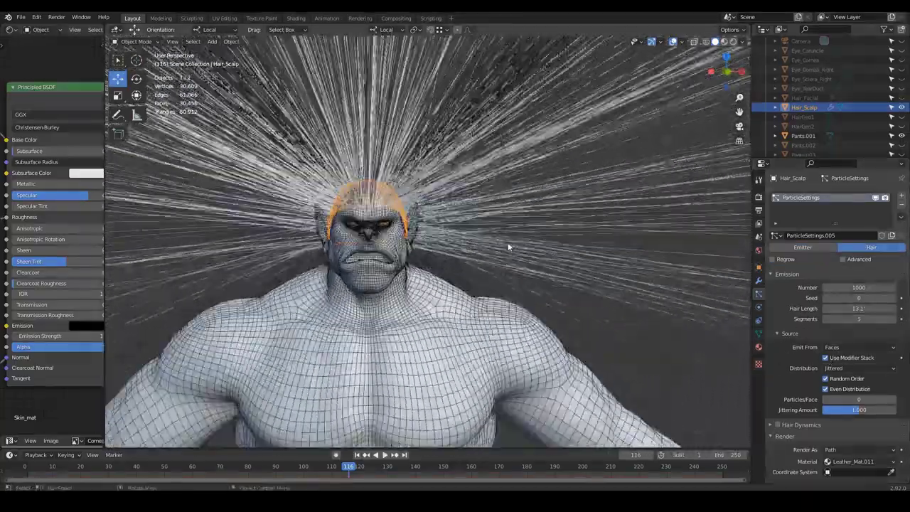
middle_click_drag(683, 264, 643, 268)
scroll(642, 268, "up", 4)
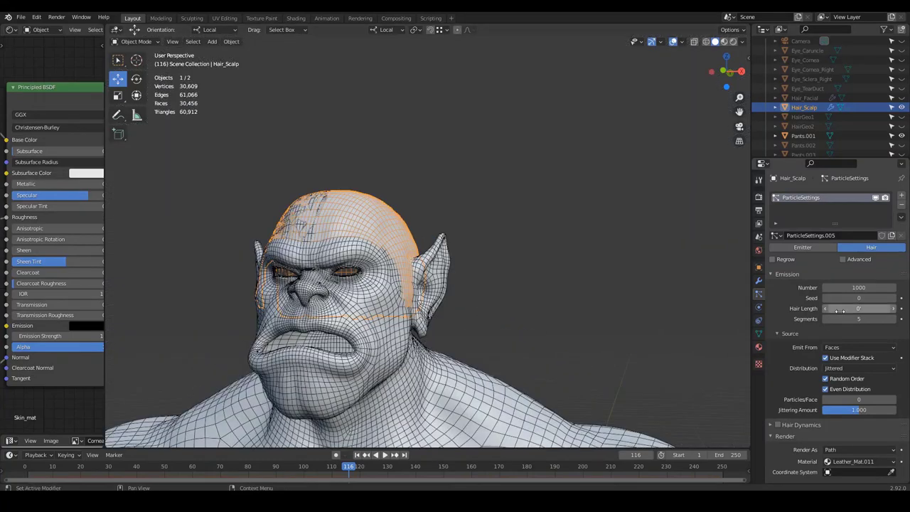
left_click_drag(840, 311, 874, 310)
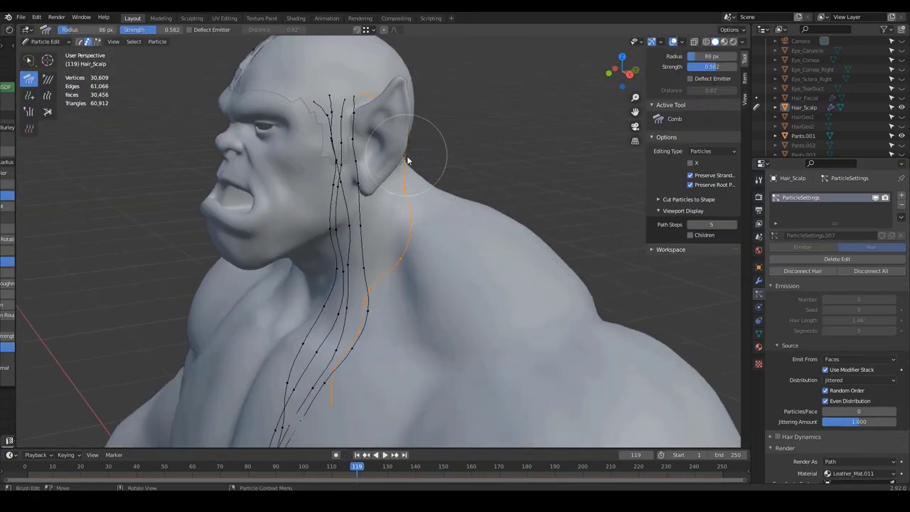
Comb the long guide hairs beside the ear down along the neck and chest, reducing the brush radius to about 90 px.
middle_click_drag(412, 159, 392, 249)
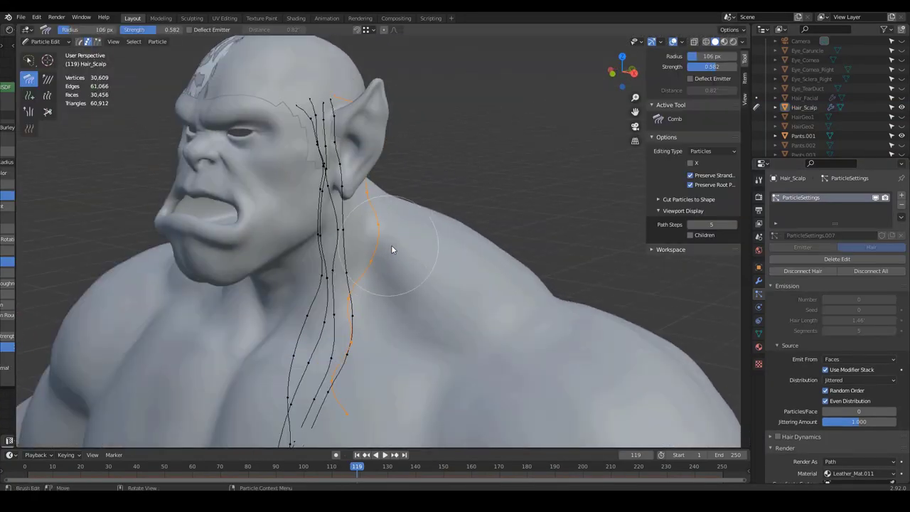
scroll(469, 288, "up", 3)
middle_click_drag(469, 284, 568, 357)
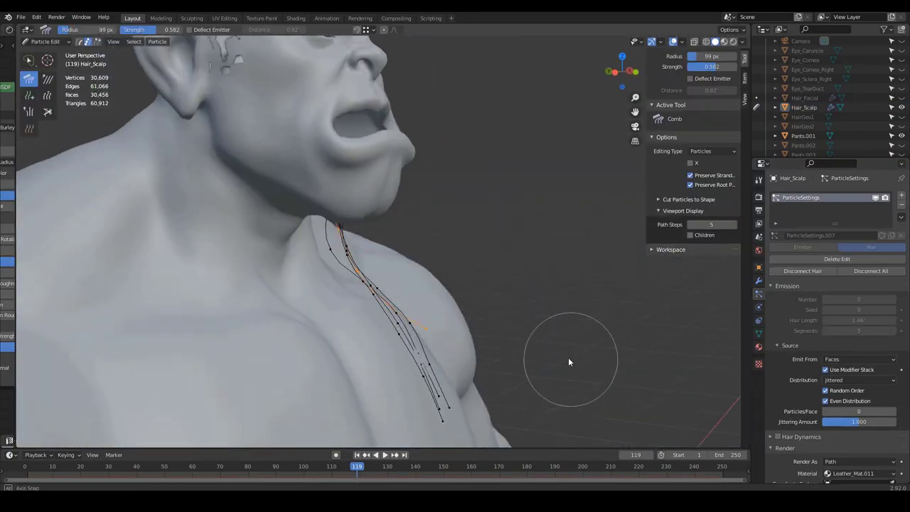
key("f")
left_click(425, 327)
middle_click_drag(425, 331, 381, 225)
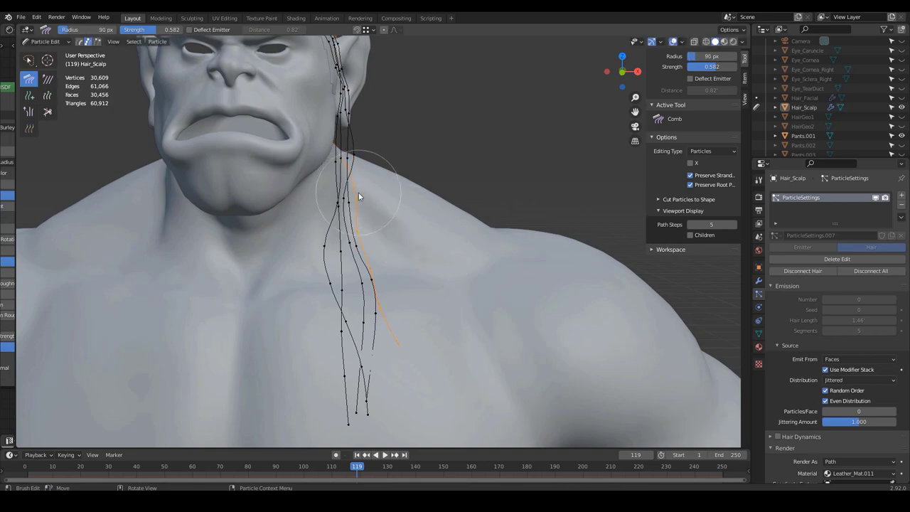
mouse_move(359, 196)
middle_mouse_down()
mouse_move(357, 222)
mouse_move(450, 252)
mouse_move(422, 256)
mouse_move(439, 225)
mouse_move(493, 197)
mouse_move(459, 237)
mouse_move(469, 262)
mouse_move(416, 271)
middle_mouse_up()
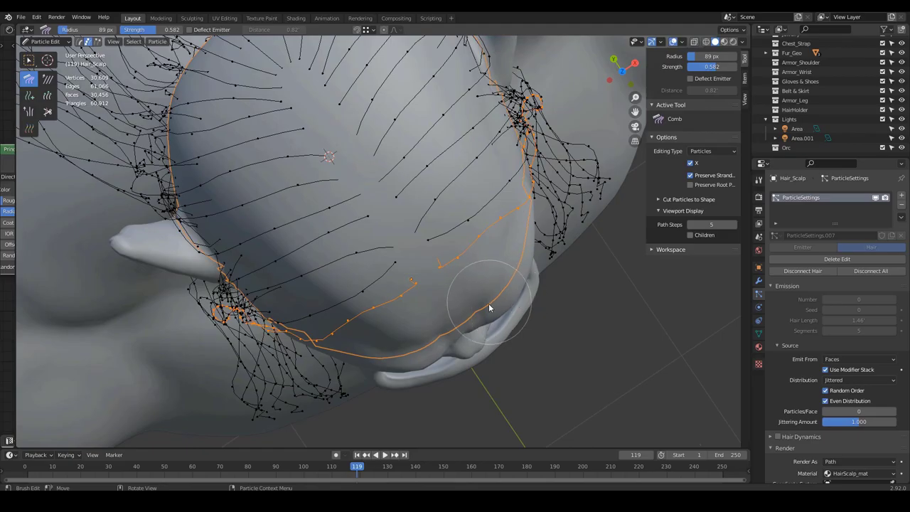
Comb the guide hairs along the front hairline in wireframe view, resizing the Comb brush as needed.
mouse_move(488, 307)
middle_mouse_down()
mouse_move(416, 271)
mouse_move(481, 195)
mouse_move(448, 174)
middle_mouse_up()
key("shift+z")
key("f")
left_click(418, 160)
middle_click_drag(447, 141, 498, 157)
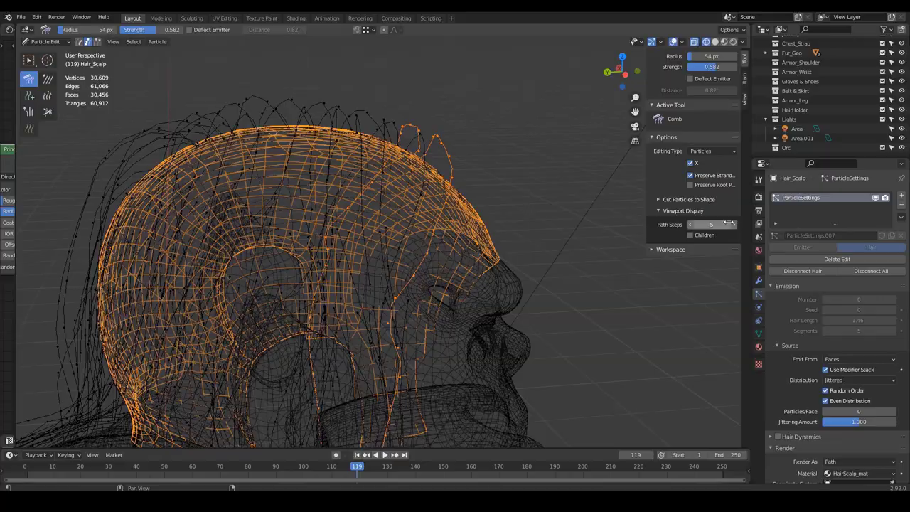
mouse_move(448, 142)
middle_mouse_down()
mouse_move(371, 177)
mouse_move(359, 159)
middle_mouse_up()
key("f")
left_click(348, 157)
mouse_move(289, 157)
middle_mouse_down()
mouse_move(440, 167)
mouse_move(524, 258)
mouse_move(524, 270)
mouse_move(484, 269)
mouse_move(457, 253)
mouse_move(451, 233)
mouse_move(319, 263)
mouse_move(434, 238)
middle_mouse_up()
Turn on child hair display for the scalp particles and view them in solid shading.
key("w")
left_click(689, 245)
mouse_move(555, 249)
middle_mouse_down()
mouse_move(495, 261)
mouse_move(489, 315)
mouse_move(526, 274)
mouse_move(528, 288)
mouse_move(441, 274)
middle_mouse_up()
key("shift+z")
mouse_move(441, 274)
middle_mouse_down("shift")
mouse_move(511, 270)
mouse_move(598, 307)
mouse_move(576, 282)
middle_mouse_up("shift")
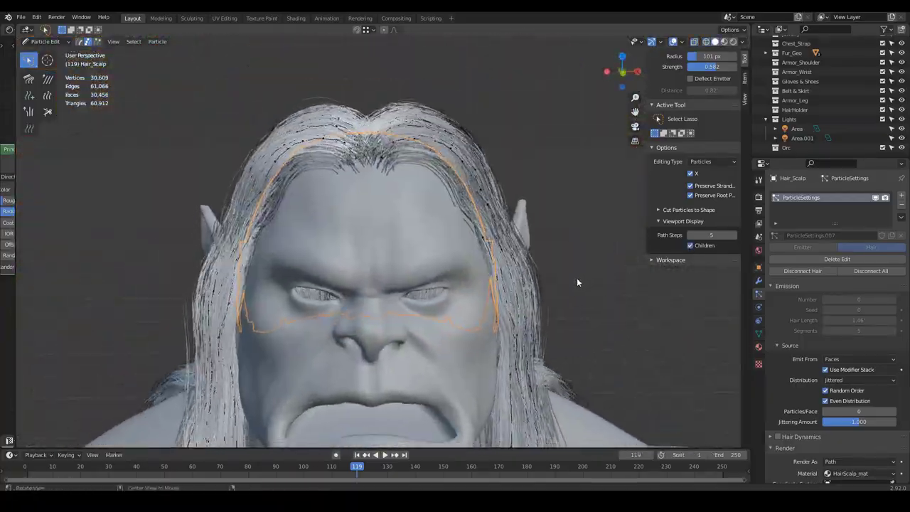
scroll(558, 247, "down", 2)
middle_click_drag(566, 246, 607, 292)
Return the scalp hair to Object Mode and reveal all hidden parts of the orc.
key("ctrl+Tab")
left_click(463, 246)
left_click(574, 229)
key("alt+h")
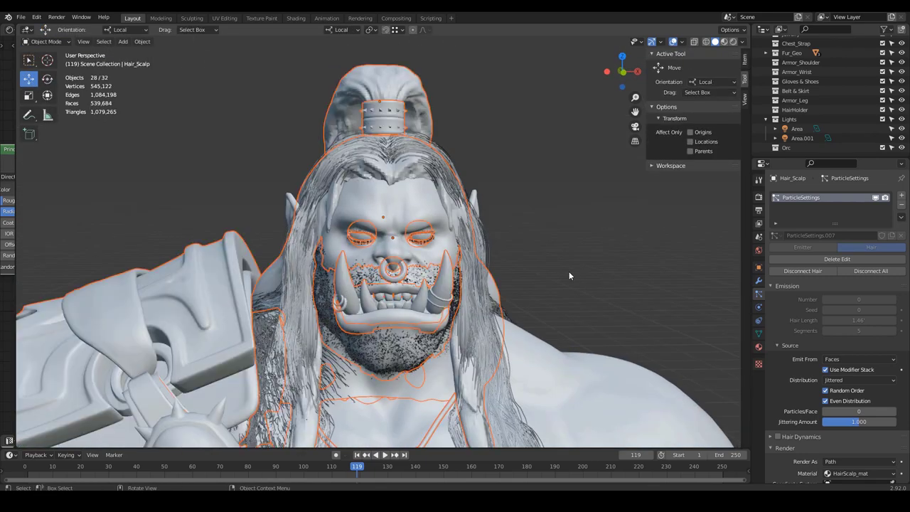
Select the topknot hair mesh and check the hairstyle from another angle.
left_click(411, 92)
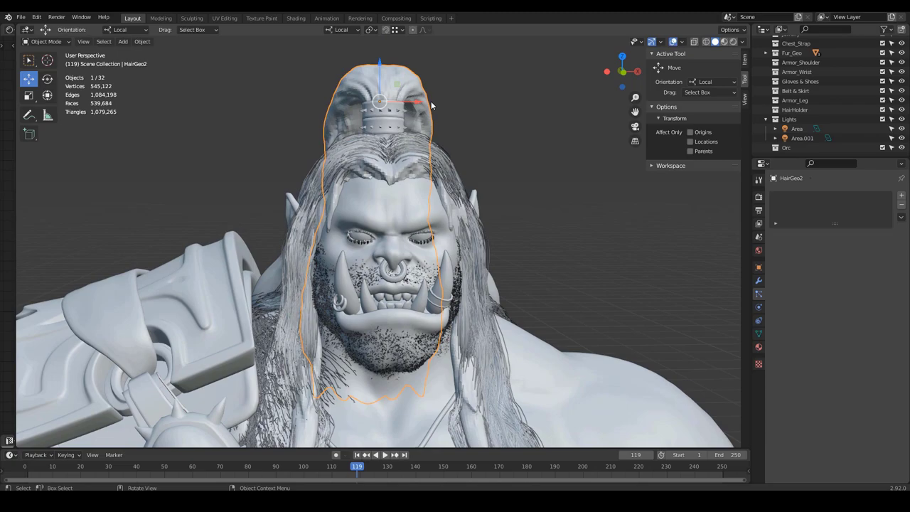
middle_click_drag(517, 111, 553, 178)
left_click(460, 217)
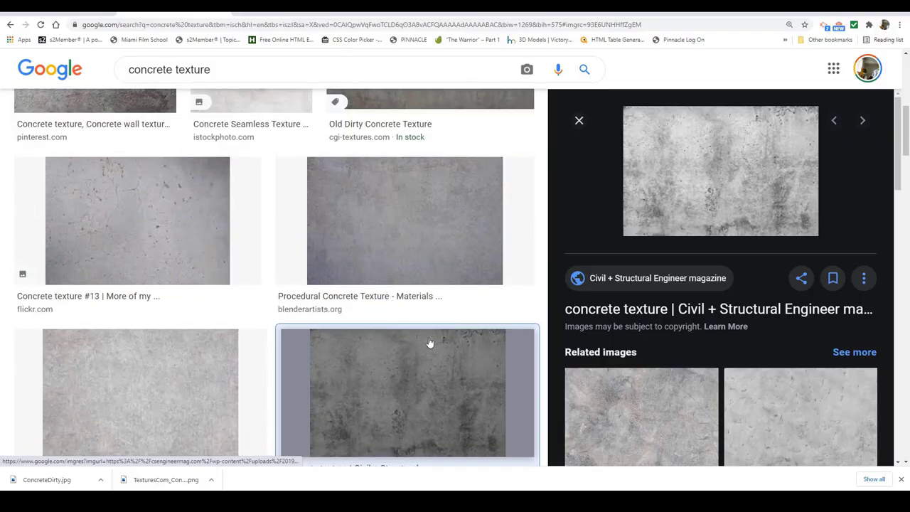
Review concrete textures in the browser and open the ConcreteDirty image from the Background texture folder in File Explorer.
scroll(270, 285, "up", 3)
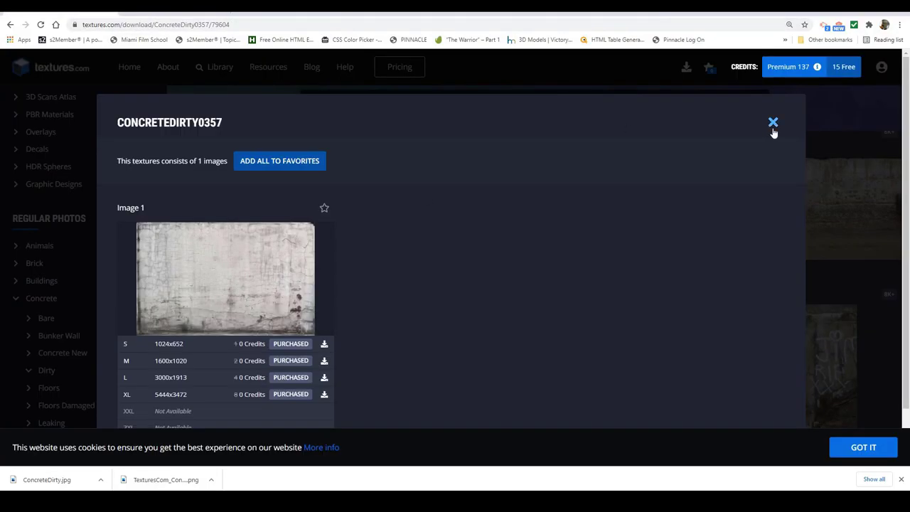
left_click(773, 125)
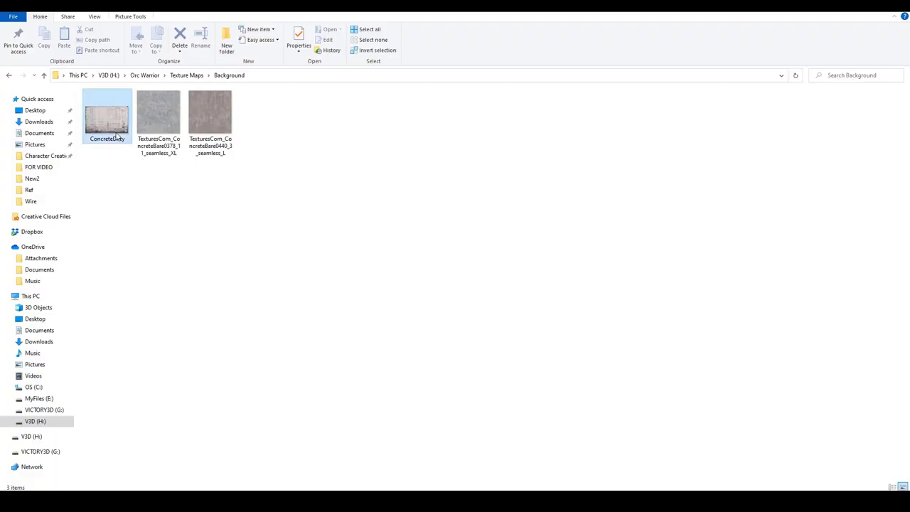
double_click(116, 136)
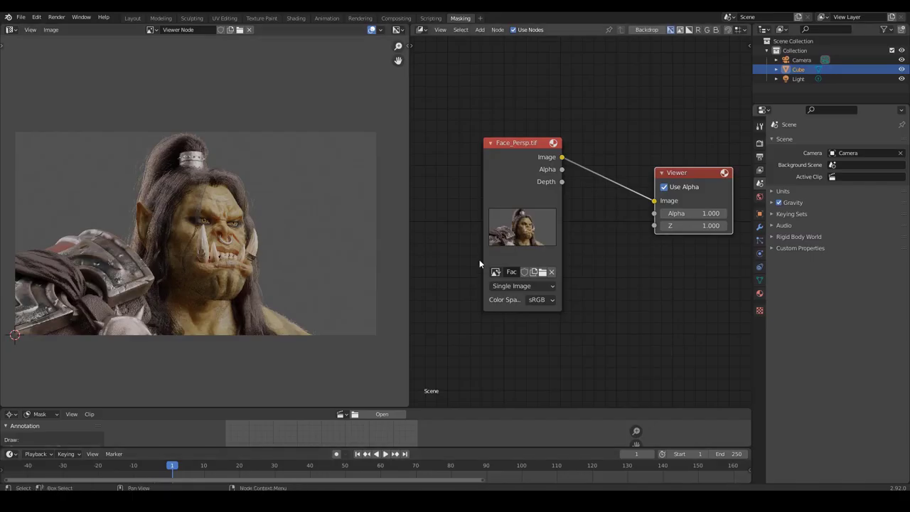
Combine Face_Persp.tif and ConcreteDirty.jpg through a Mix node feeding the Viewer in Blender's compositor.
left_click_drag(410, 269, 280, 269)
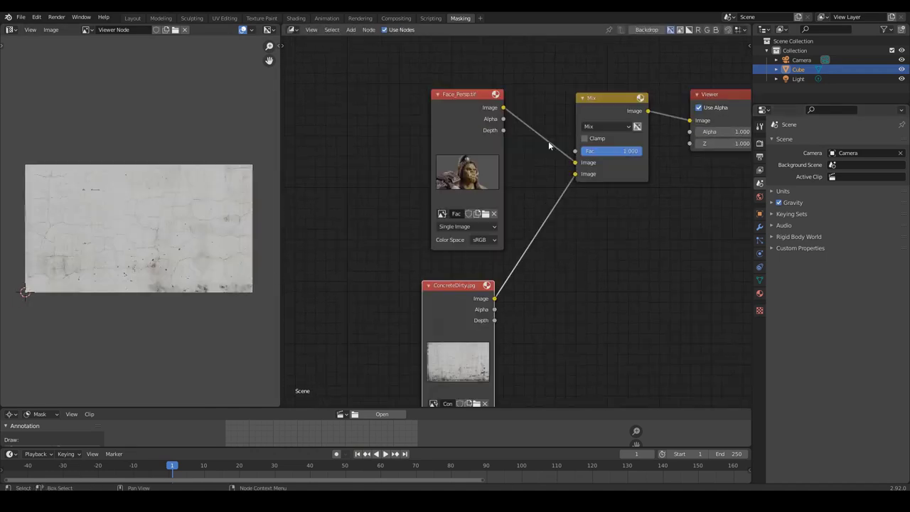
middle_click_drag(614, 216, 616, 187)
middle_click_drag(420, 153, 363, 202)
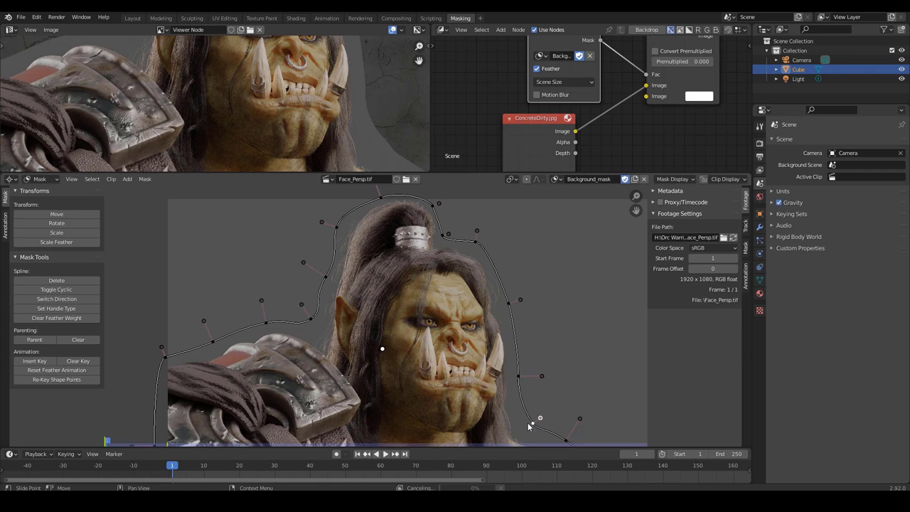
Move the Background_mask point beside the neck and shoulder closer to the orc and check the composite's edge.
scroll(382, 74, "down", 3)
middle_click_drag(382, 74, 292, 65)
scroll(237, 83, "up", 1)
middle_click_drag(238, 82, 263, 114)
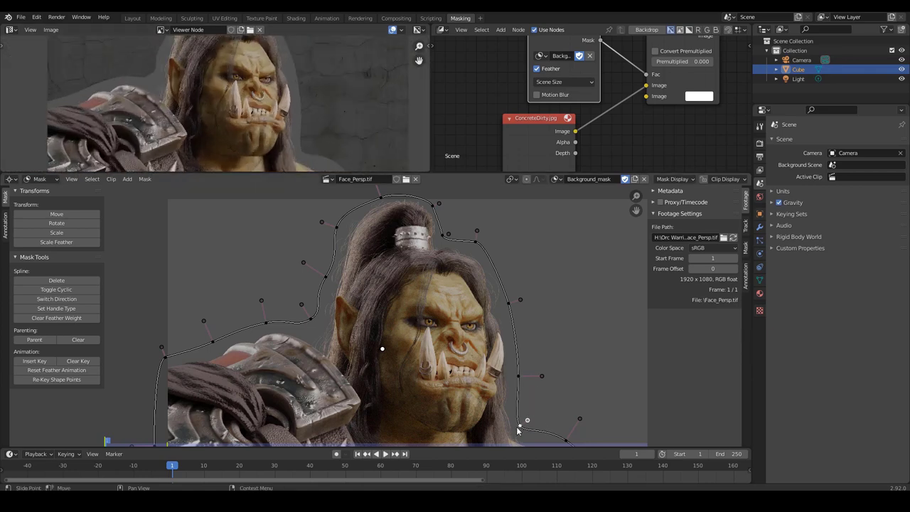
middle_click_drag(577, 364, 518, 236)
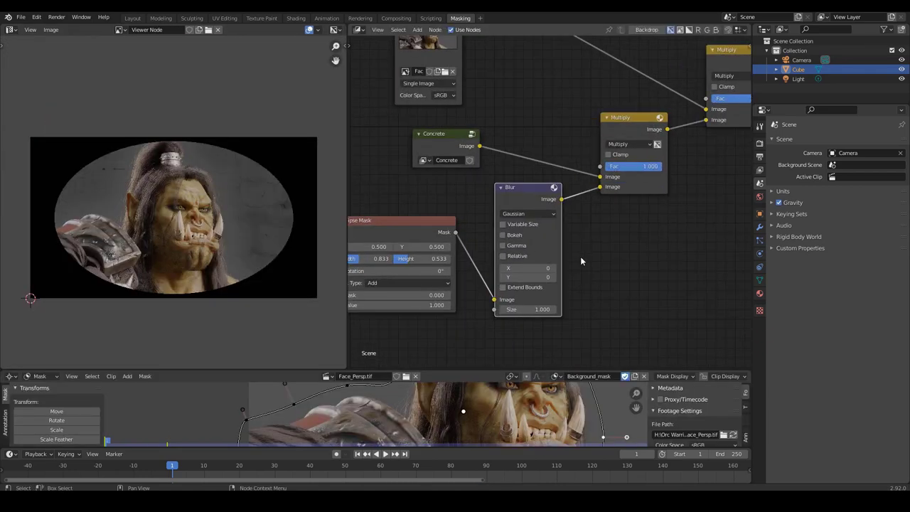
Set the ellipse mask's Gaussian blur to 200 in X and Y.
scroll(580, 256, "up", 2)
left_click(597, 236)
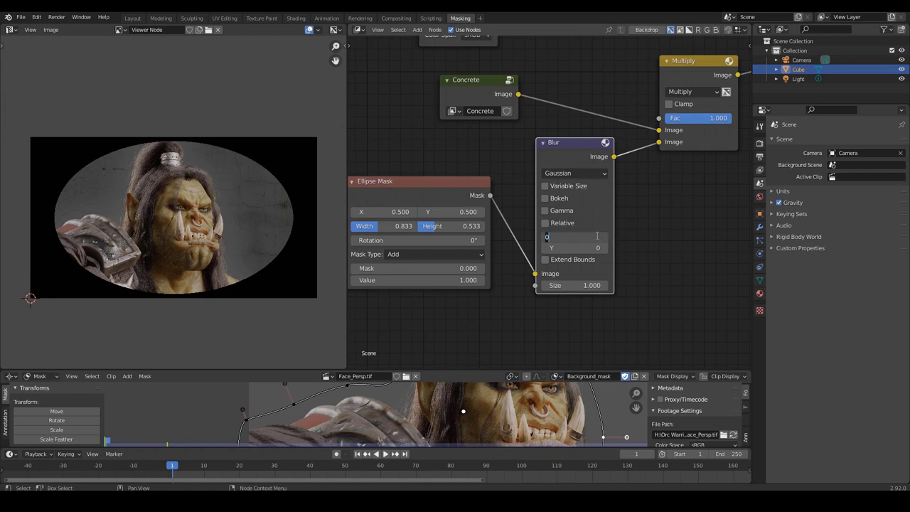
type("200")
key("Return")
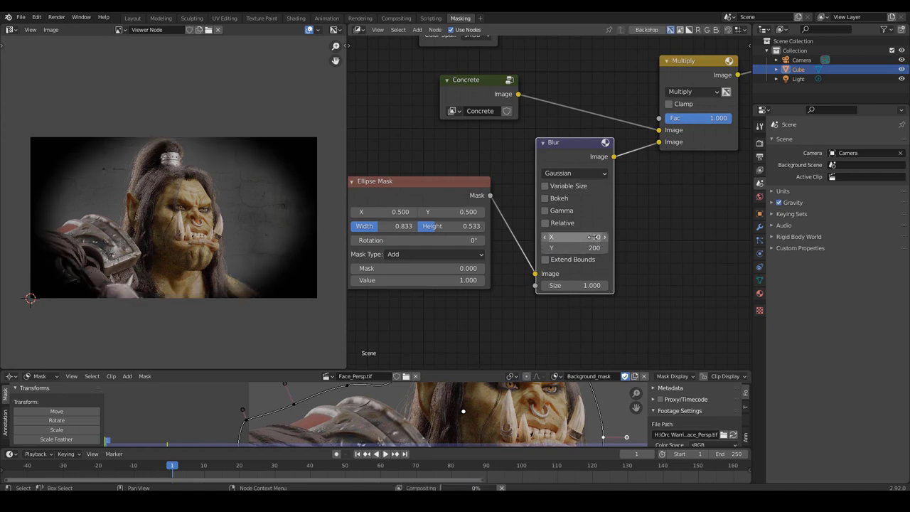
Set the ellipse mask's Gaussian blur to 300 in X and Y.
left_click(590, 238)
type("300")
key("Return")
left_click(599, 247)
type("3")
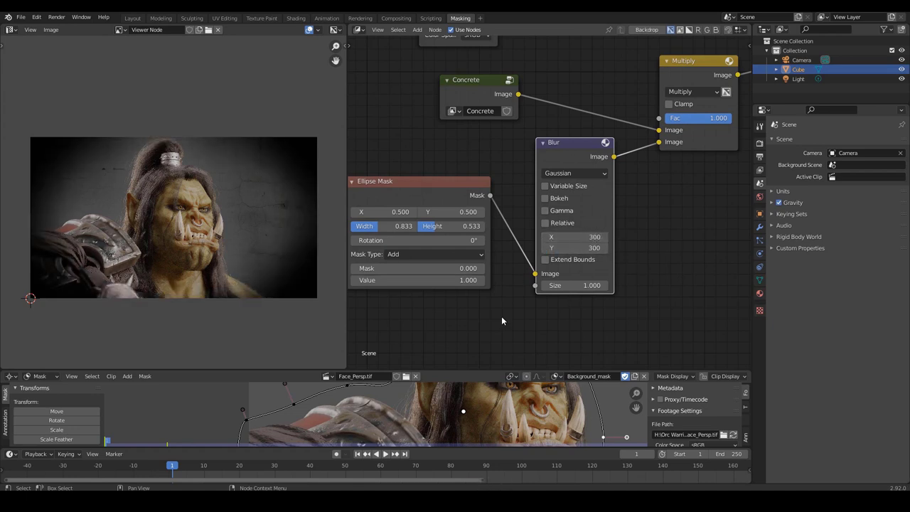
Narrow the Ellipse Mask's width to tighten the dark vignette around the orc.
middle_click_drag(502, 322, 534, 321)
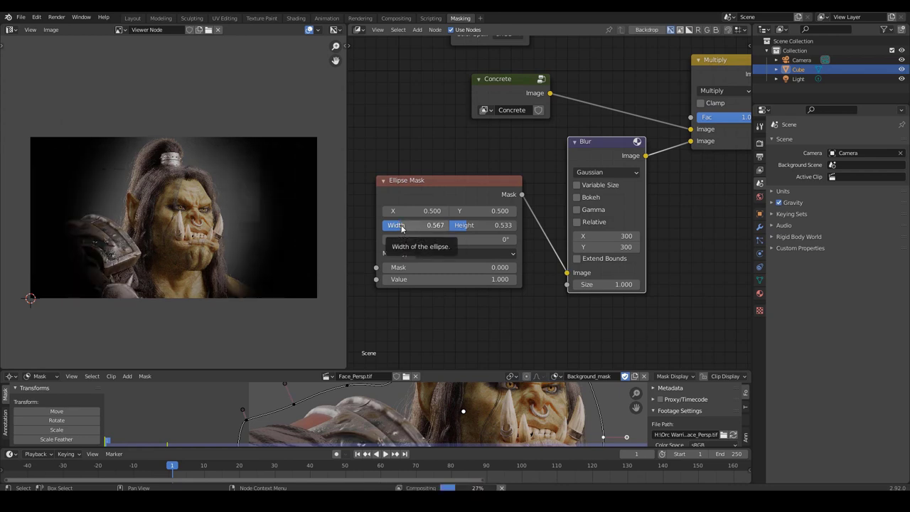
left_click_drag(400, 228, 406, 228)
scroll(712, 206, "down", 2)
middle_click_drag(712, 206, 632, 265)
scroll(632, 265, "down", 1)
left_click_drag(644, 151, 644, 146)
scroll(665, 195, "up", 2)
middle_click_drag(665, 195, 638, 227)
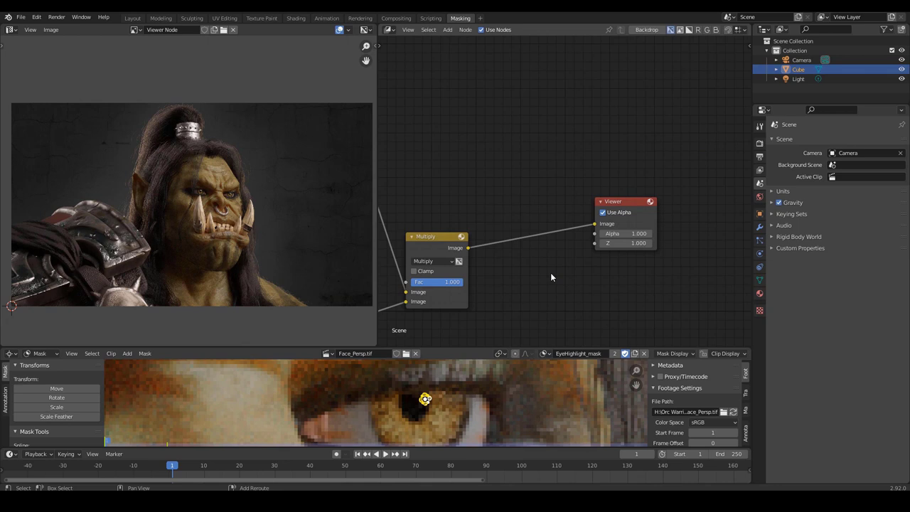
Insert an RGB Curves node between the Multiply and Viewer nodes and raise its curve to about X 0.42, Y 0.60.
key("shift+a")
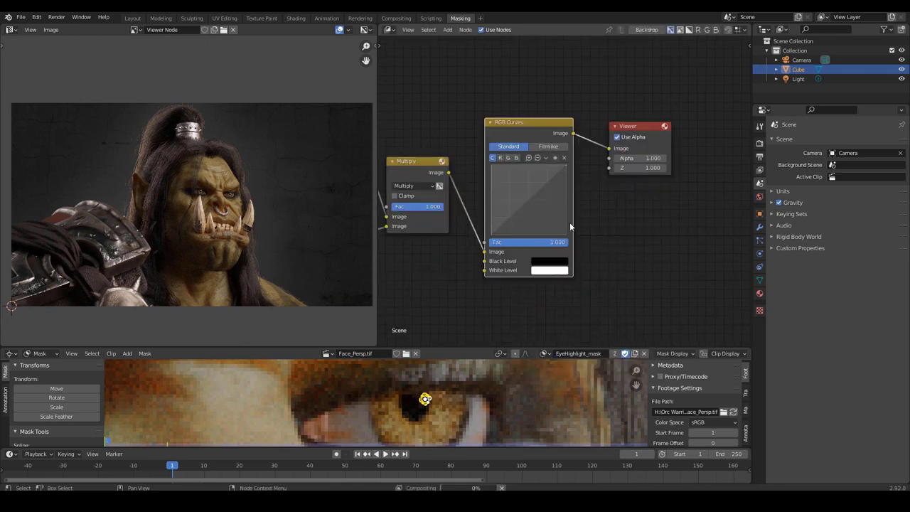
scroll(570, 226, "up", 1)
left_click_drag(518, 206, 519, 192)
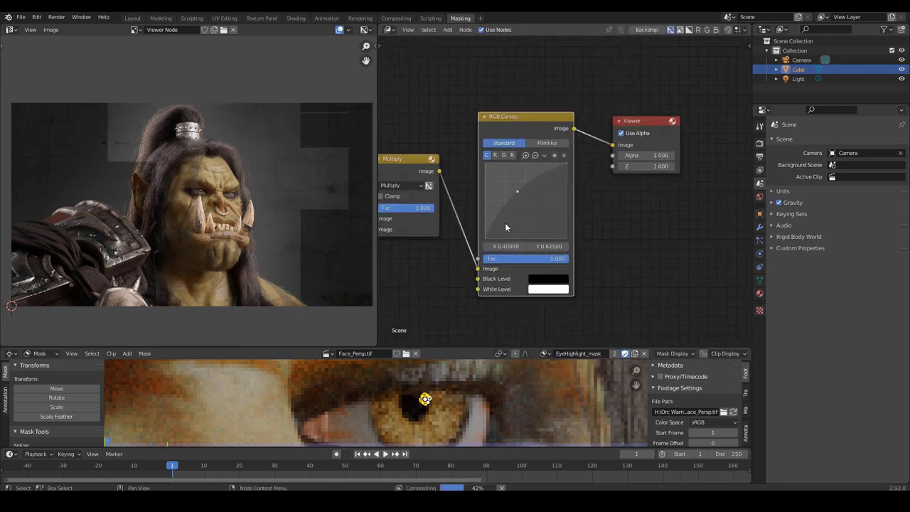
left_click_drag(378, 313, 472, 299)
scroll(369, 252, "up", 1)
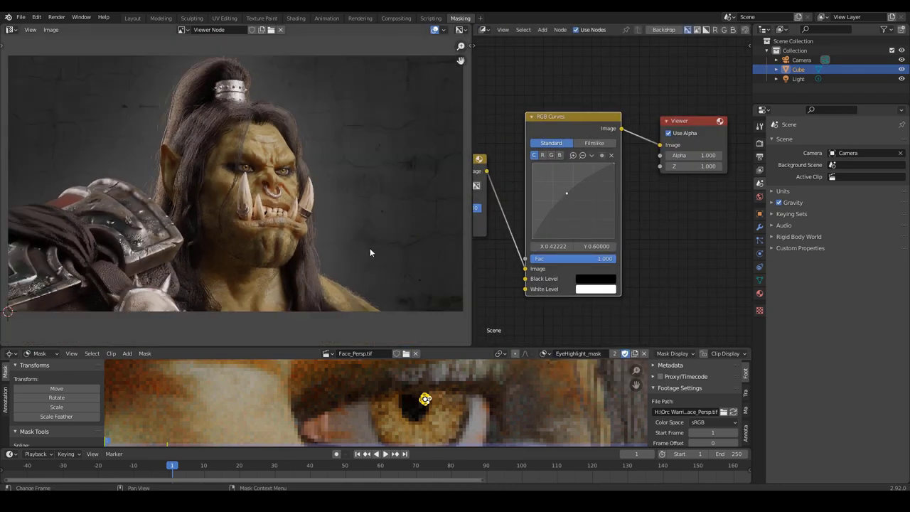
scroll(371, 250, "up", 1)
middle_click_drag(371, 250, 356, 227)
scroll(309, 236, "down", 1)
scroll(372, 225, "up", 2)
Save the composited viewer image as a JPEG in the Renders\Edited folder.
left_click(51, 29)
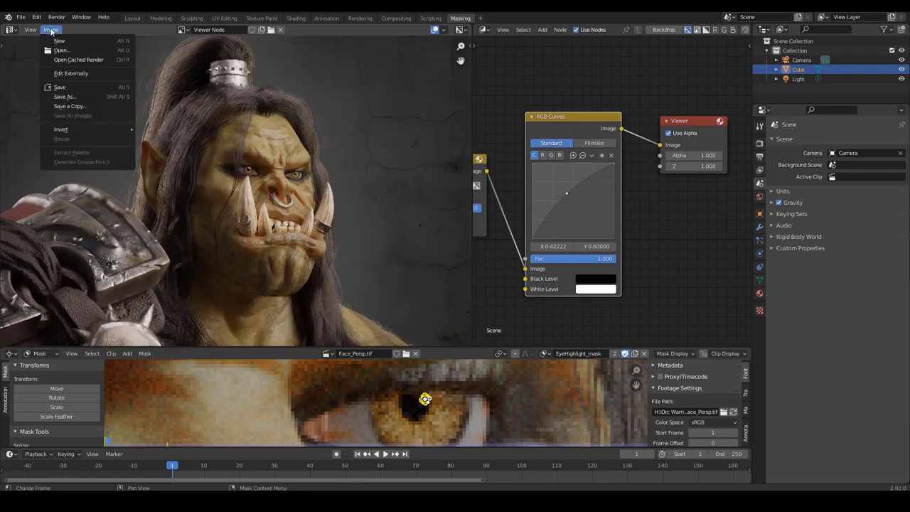
left_click(71, 98)
left_click(675, 153)
left_click(601, 223)
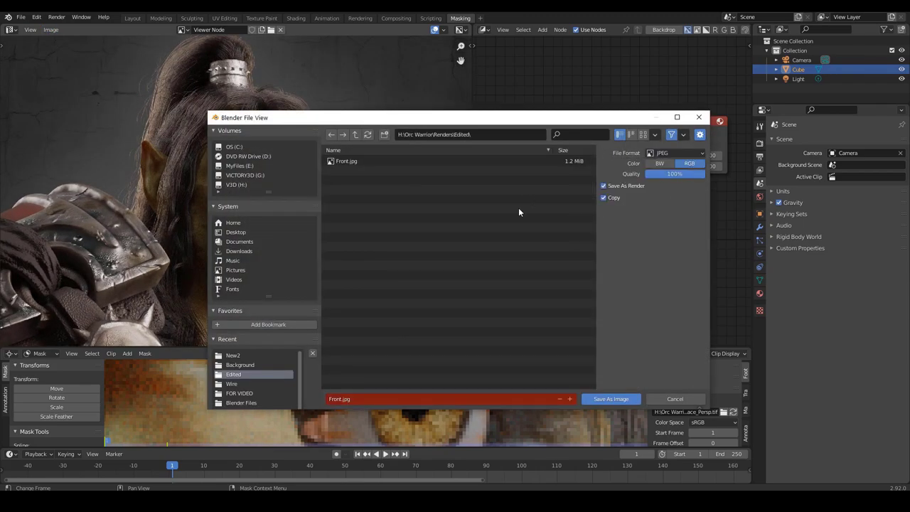